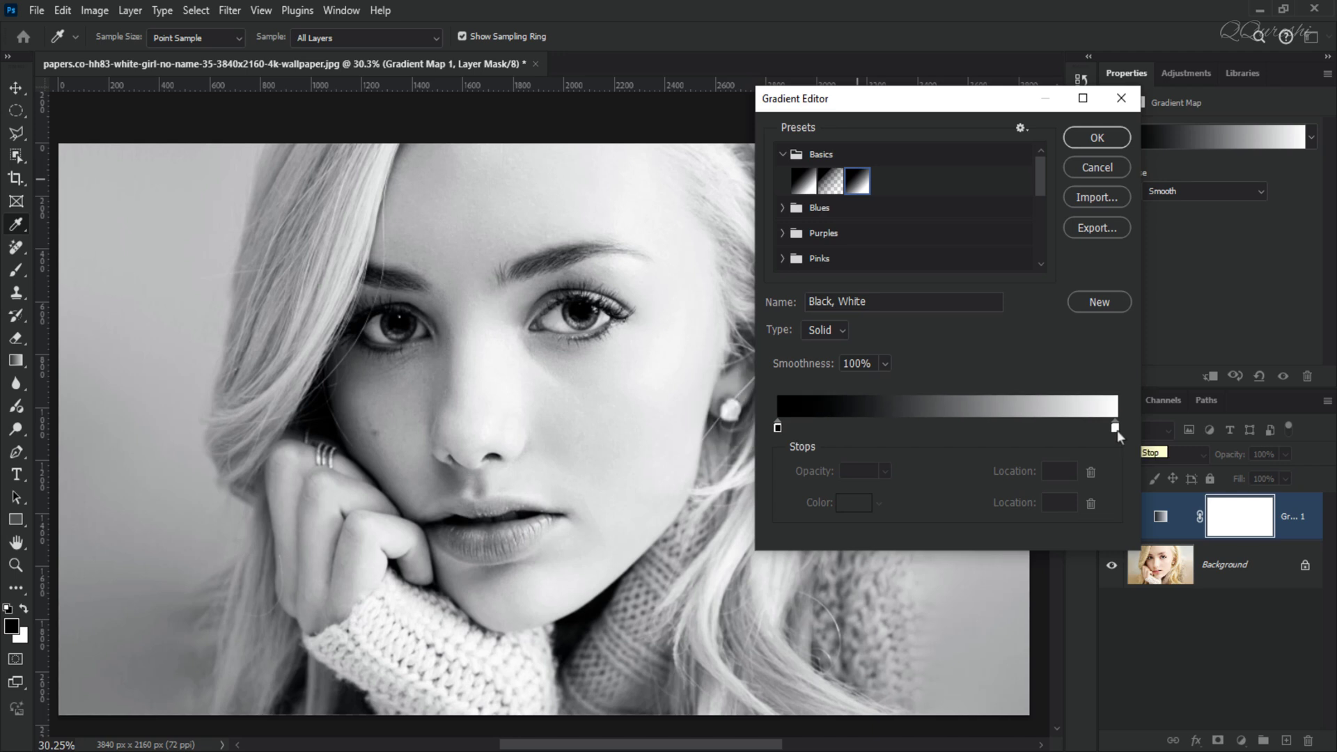
Step: Add a colour stop near the middle of the black-to-white gradient and set its brightness to 50% grey
left_click(945, 426)
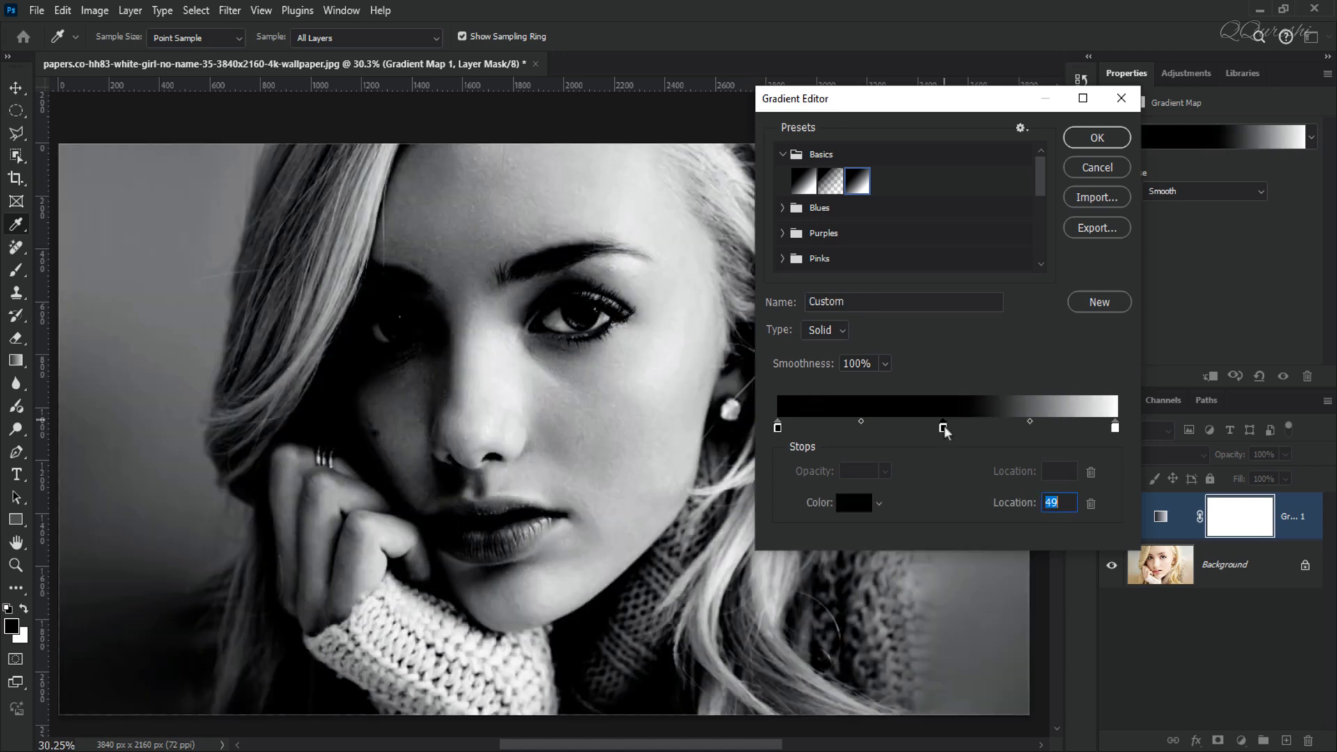
left_click(845, 506)
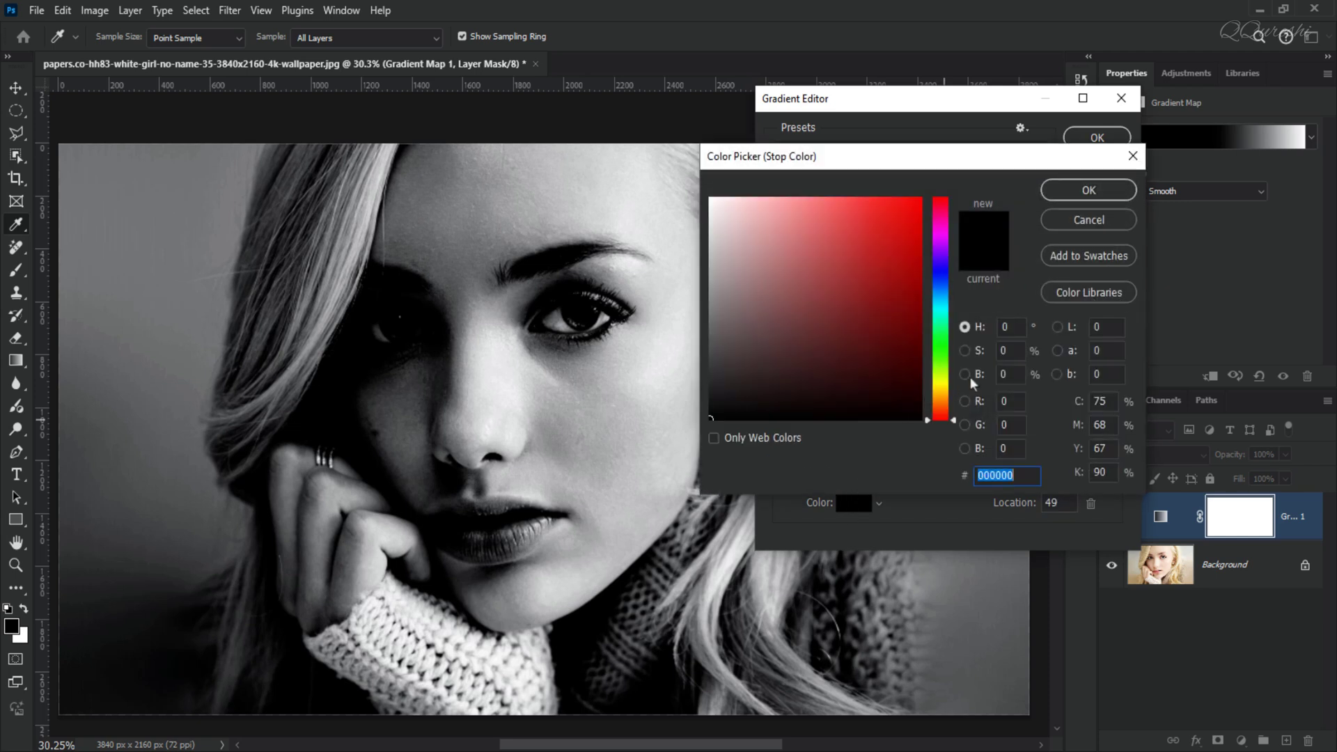
double_click(1003, 375)
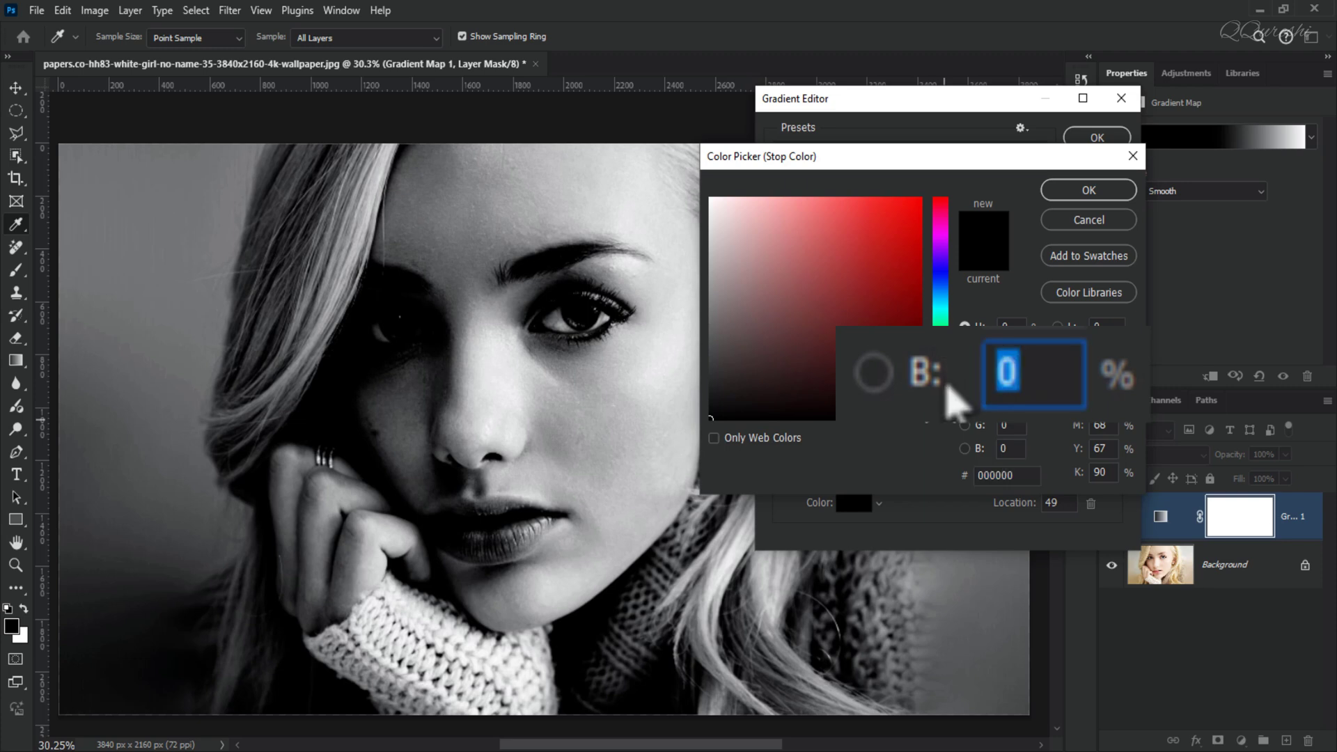
type("50")
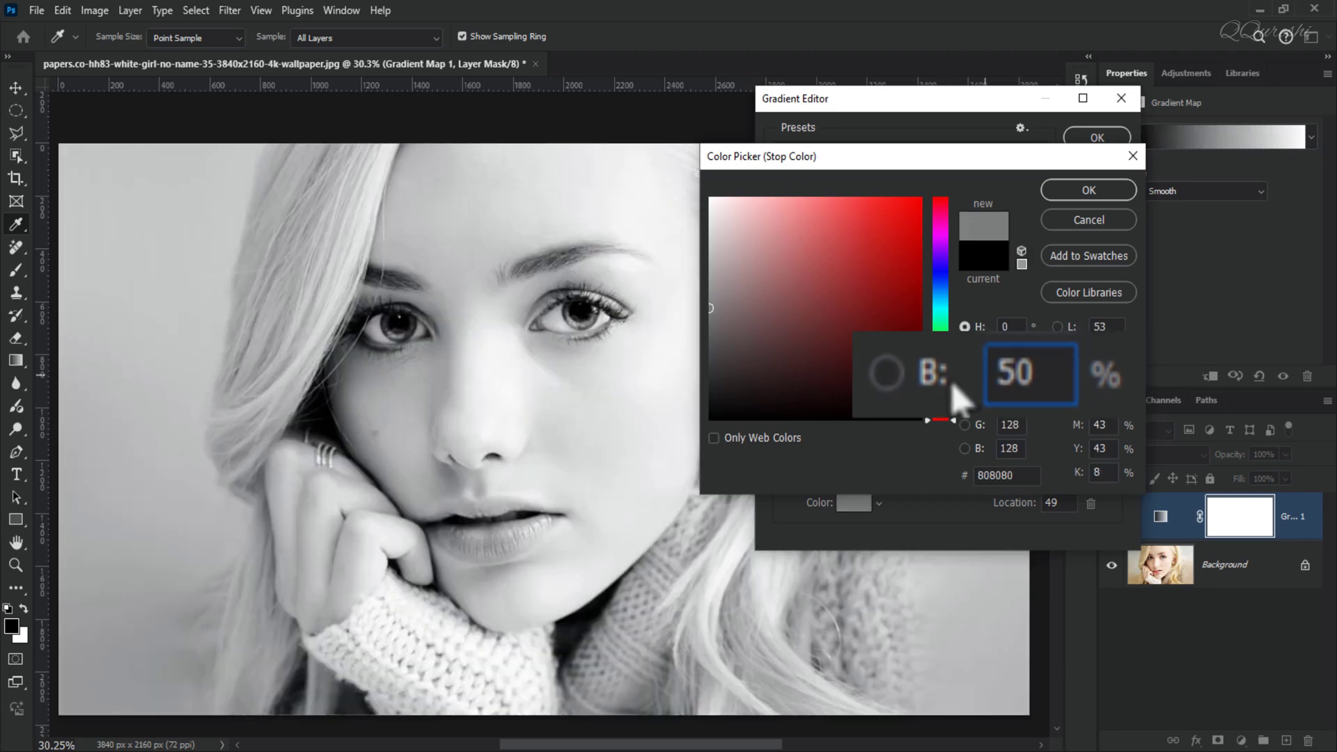
left_click(1081, 191)
Step: Set the grey stop's location to 75% and apply the gradient to the Gradient Map
left_click(1050, 503)
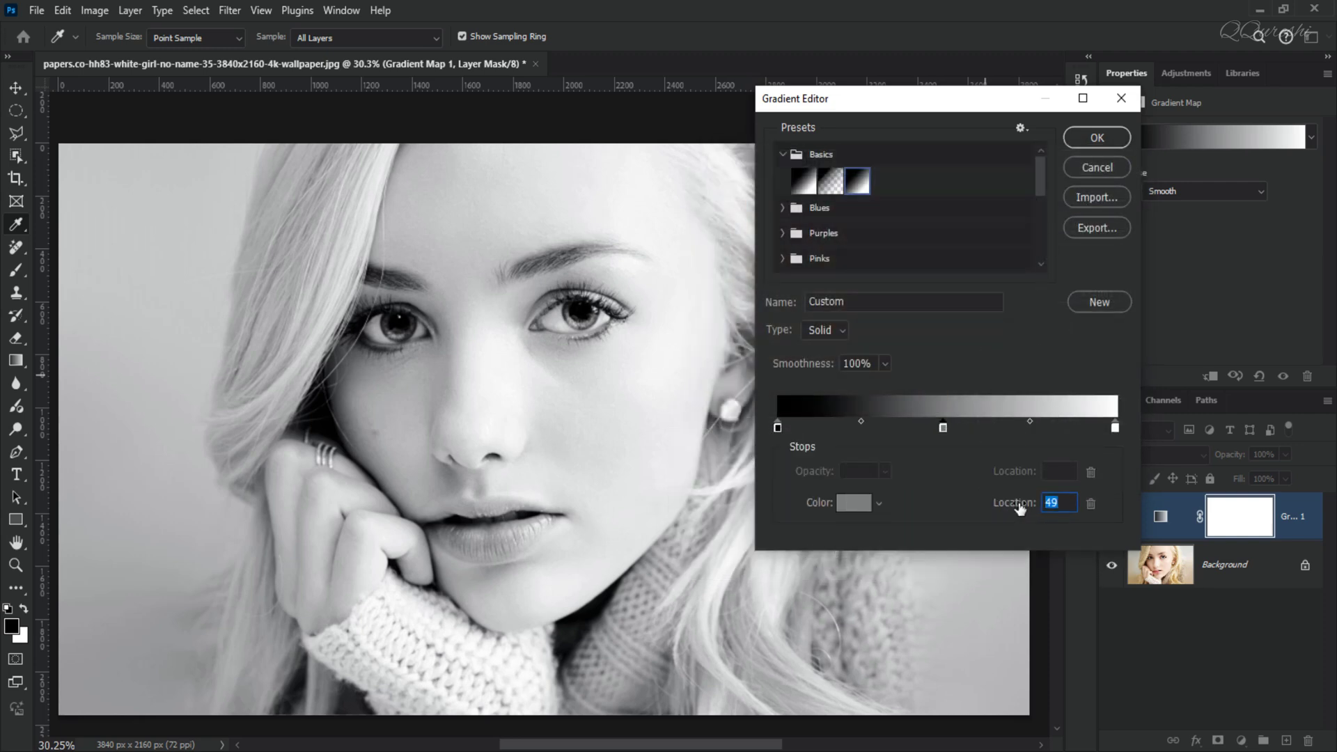
type("75")
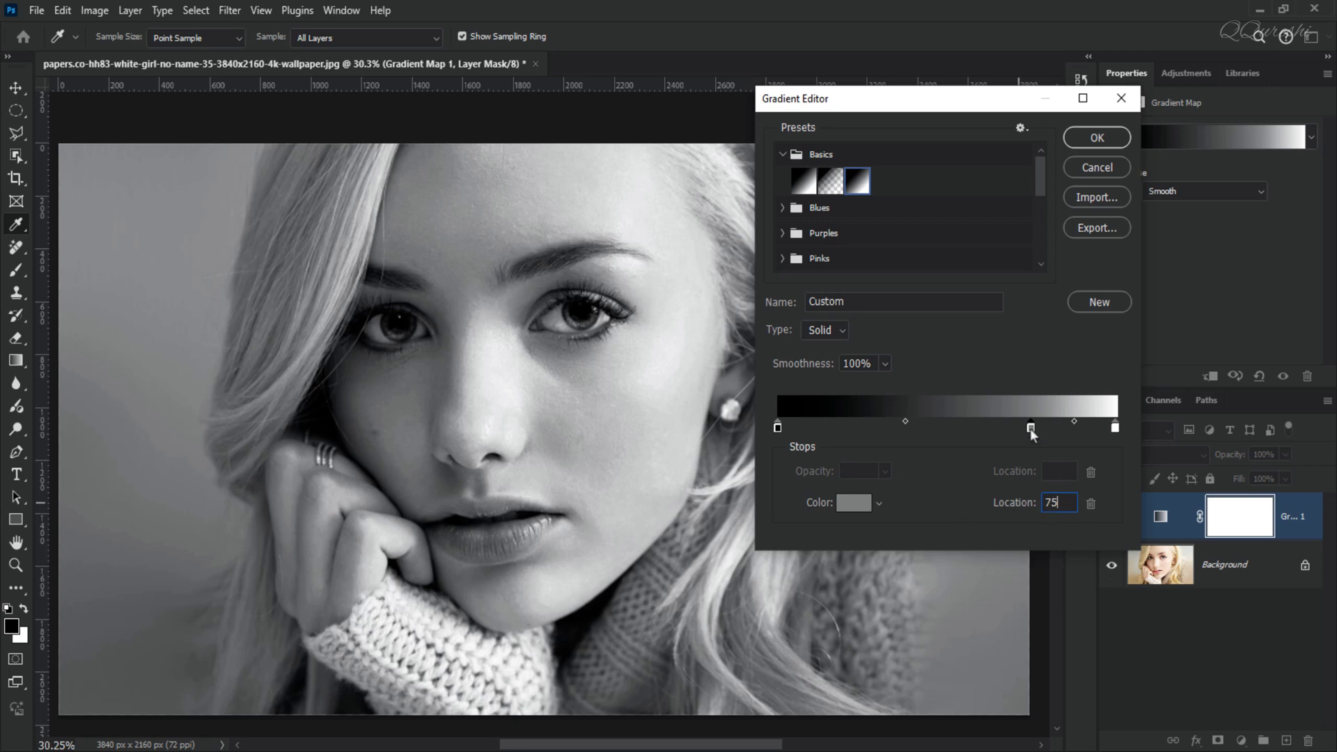
left_click(1086, 138)
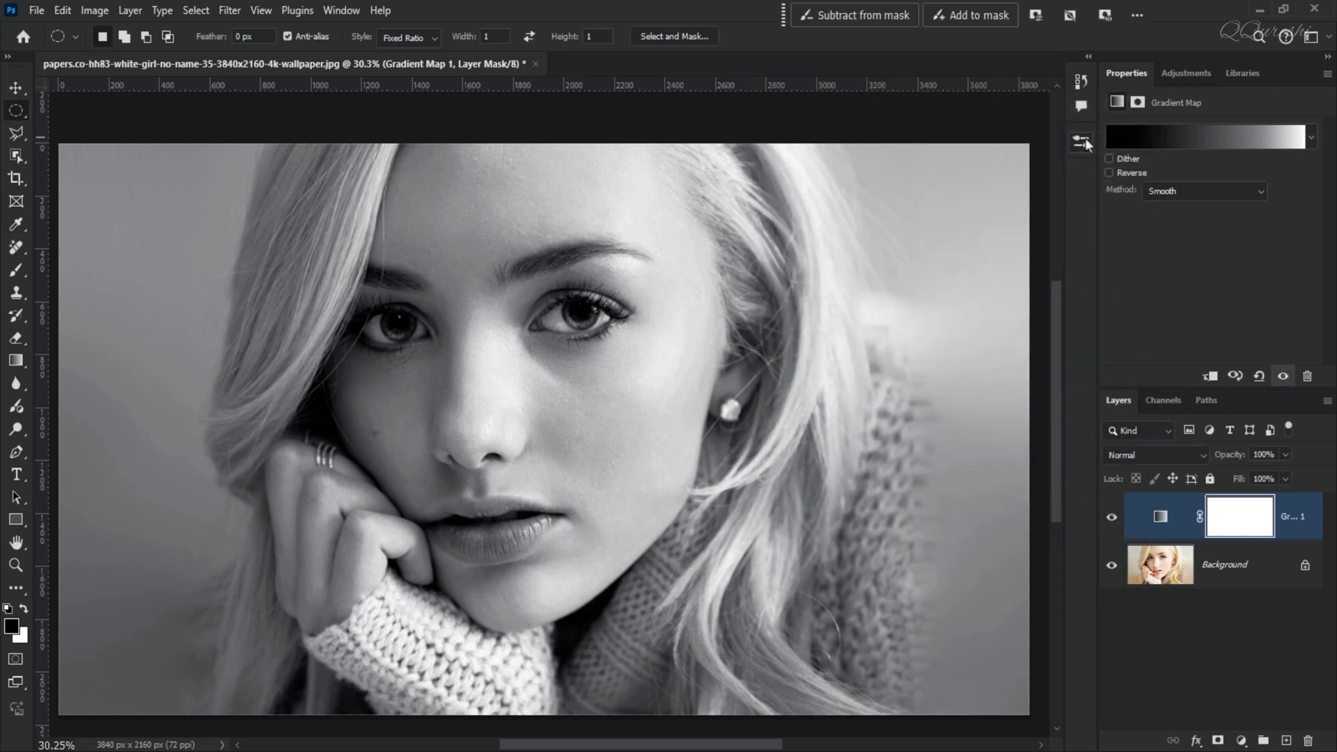
Step: Set the Gradient Map layer's blend mode to Luminosity and compare the portrait with and without it
left_click(1115, 458)
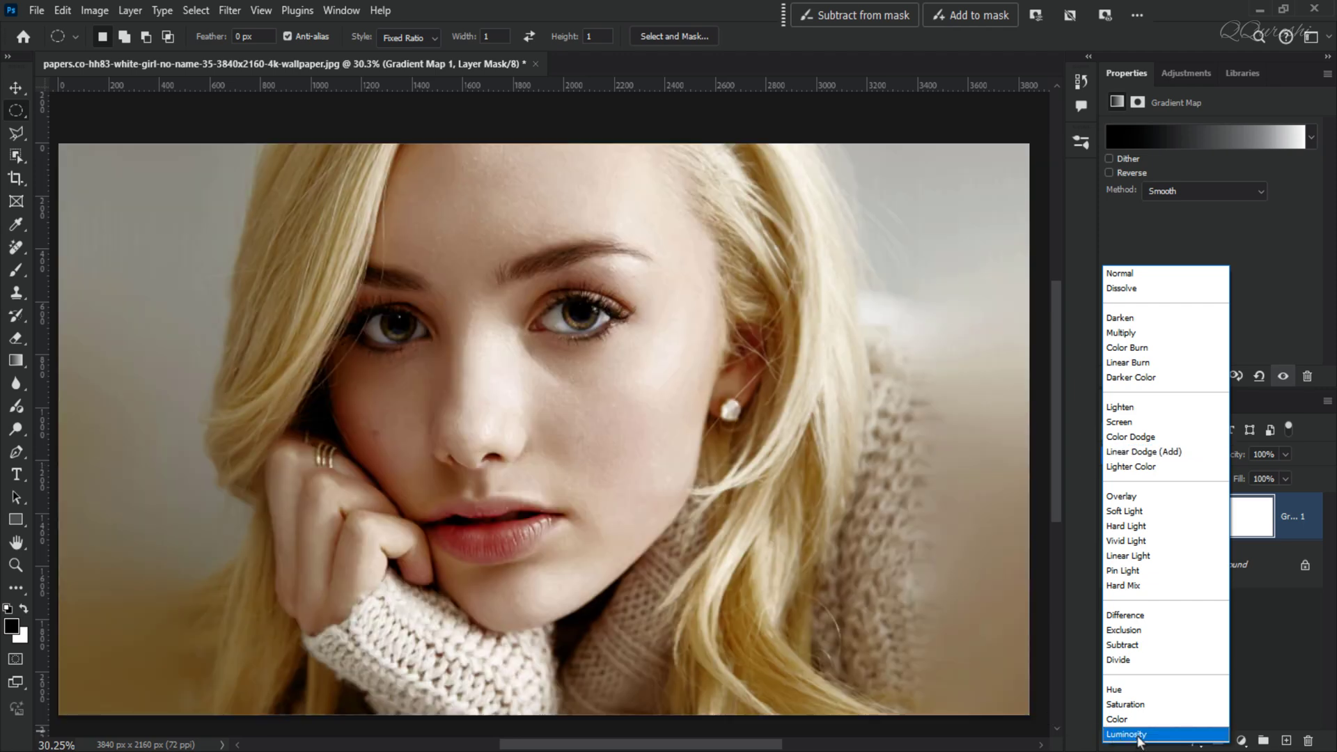
left_click(1140, 737)
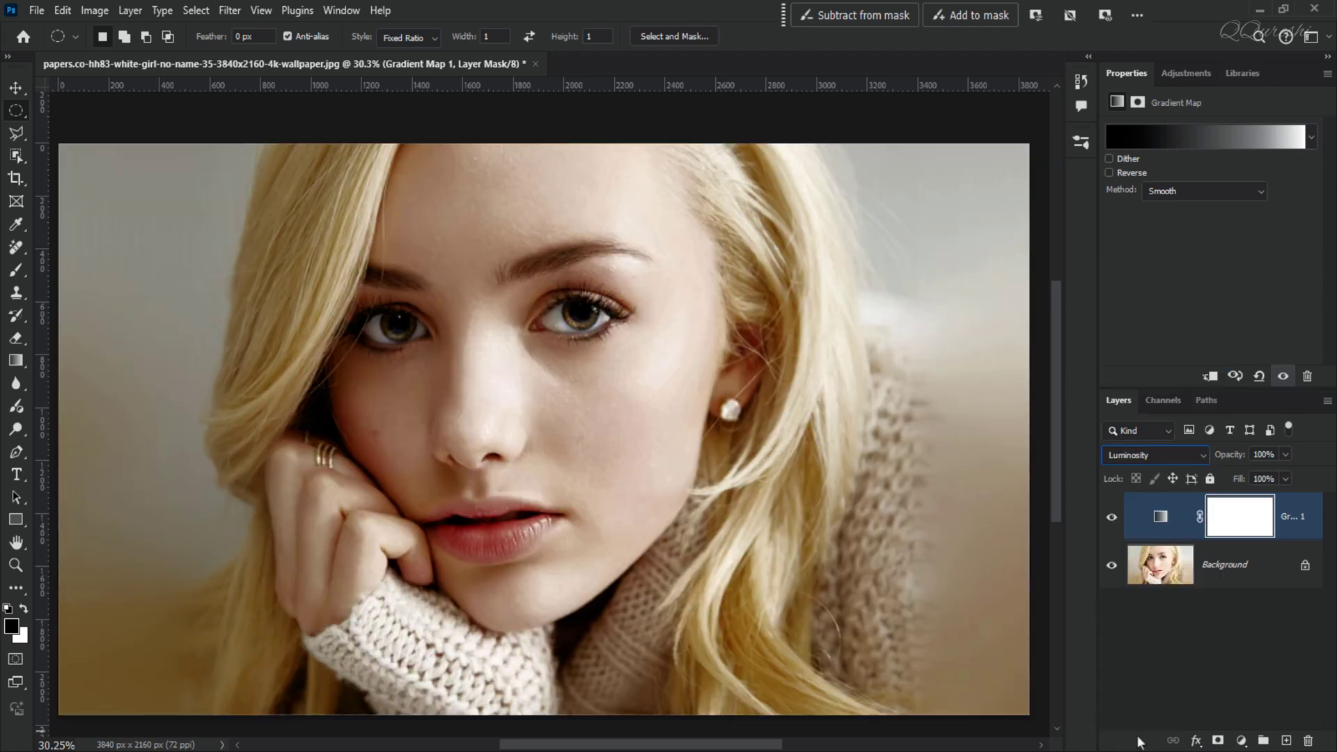
left_click(1112, 519)
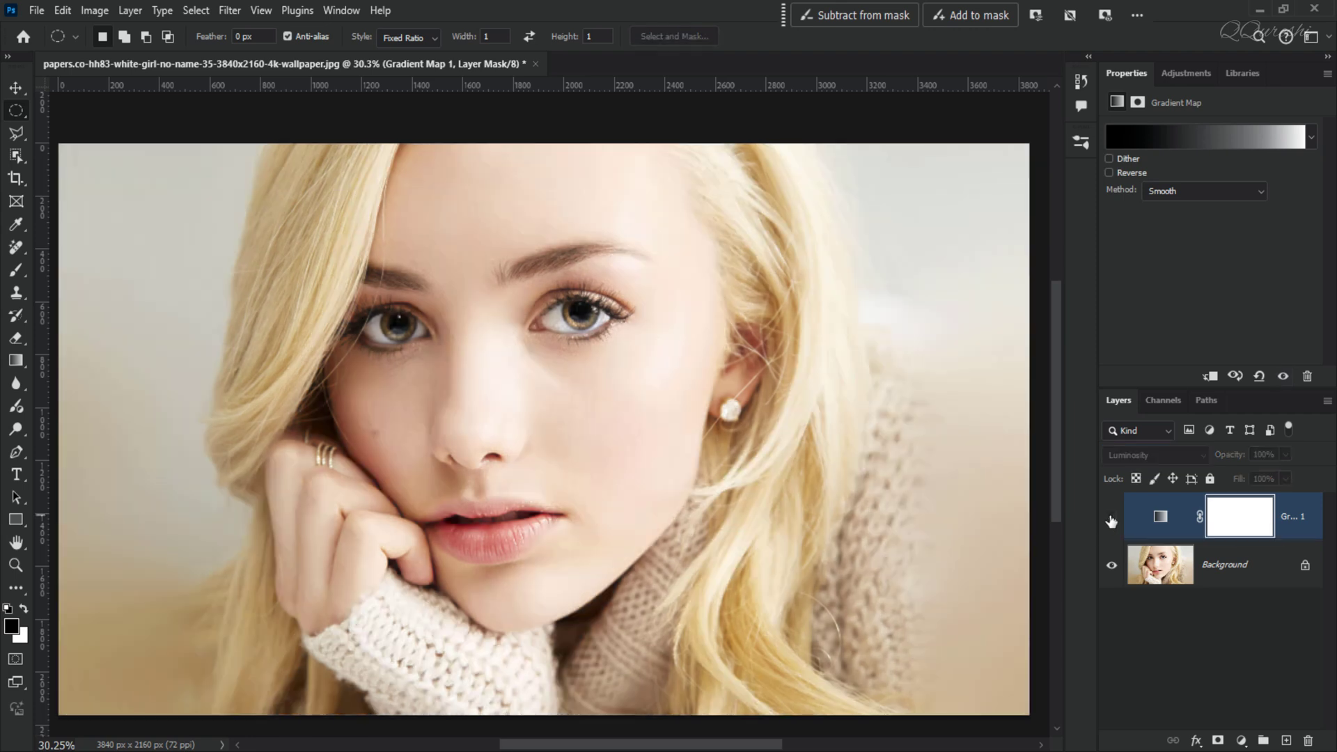
left_click(1112, 519)
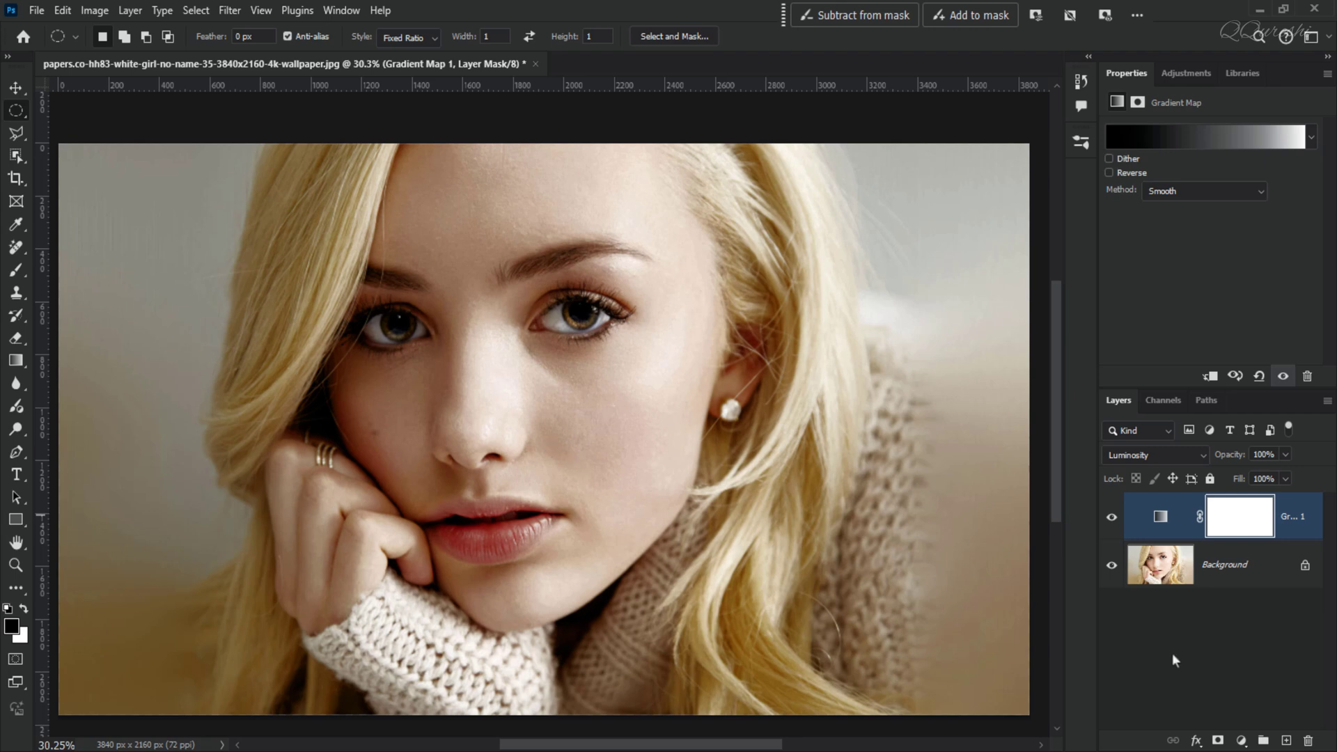
Step: Add a Color Lookup adjustment layer using the Fuji F125 Kodak 2393 (by Adobe) 3D LUT
left_click(1241, 740)
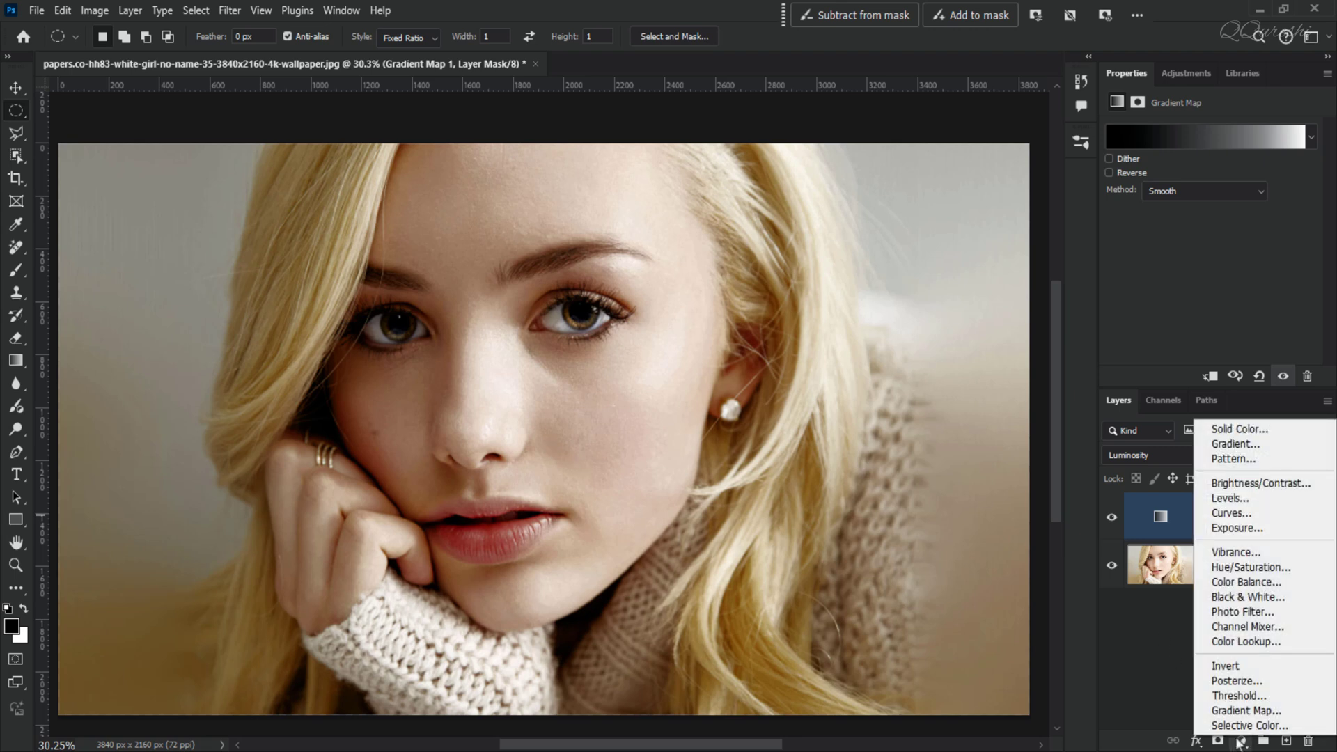
left_click(1230, 642)
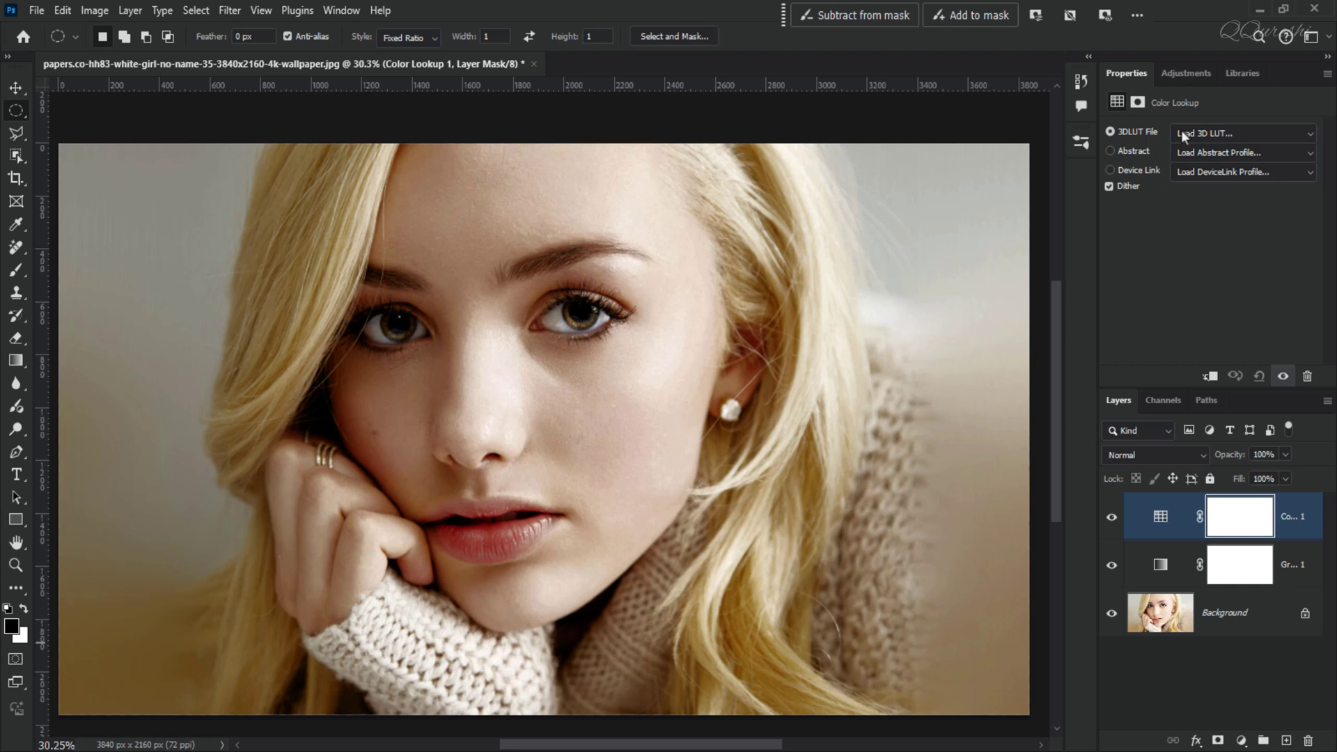
left_click(1182, 131)
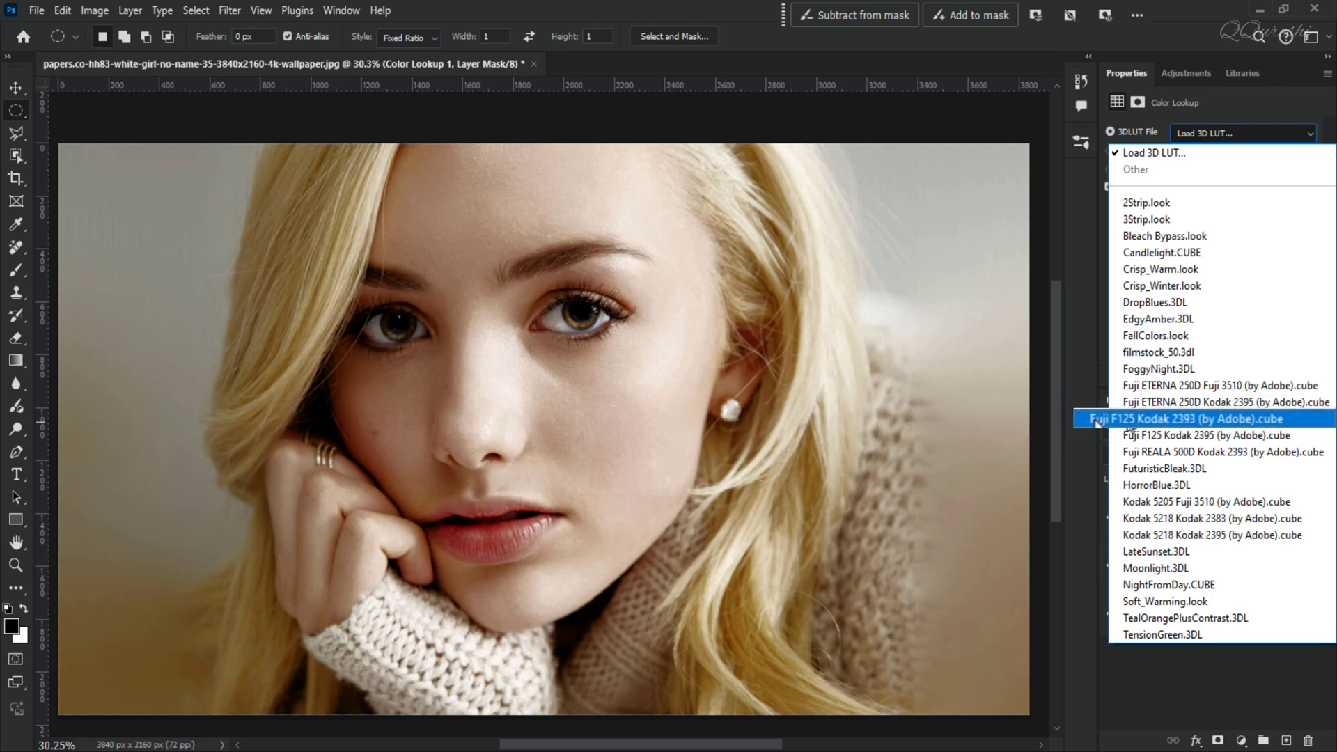
left_click(1130, 421)
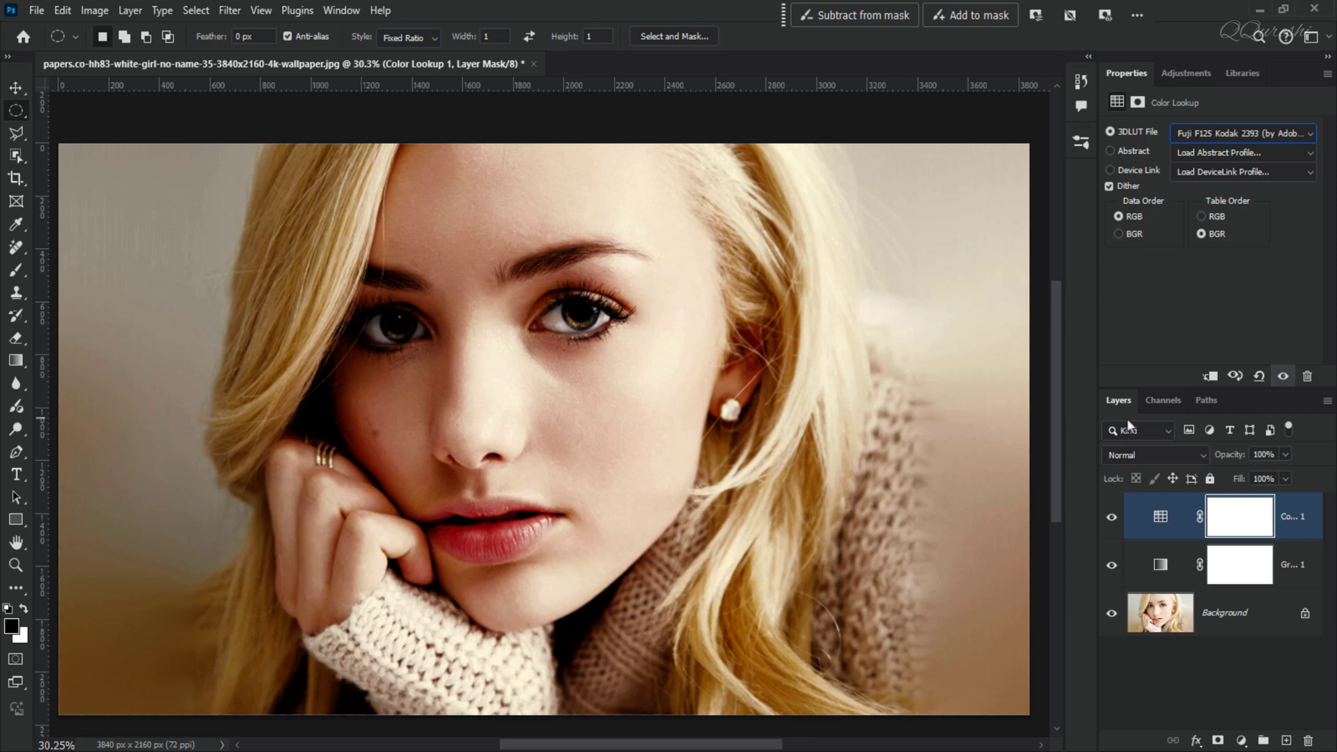
Step: Set the Color Lookup layer's opacity to 30% and its blend mode to Soft Light
left_click(1262, 455)
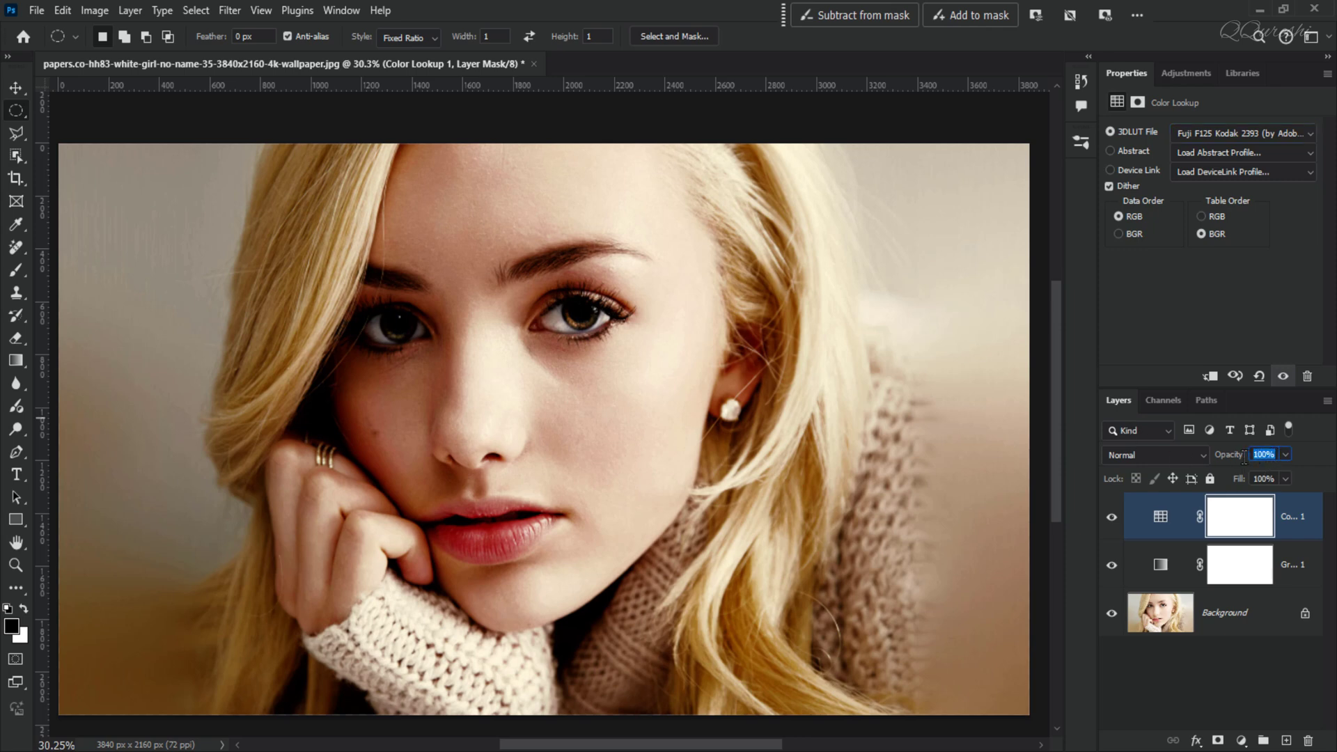
type("30")
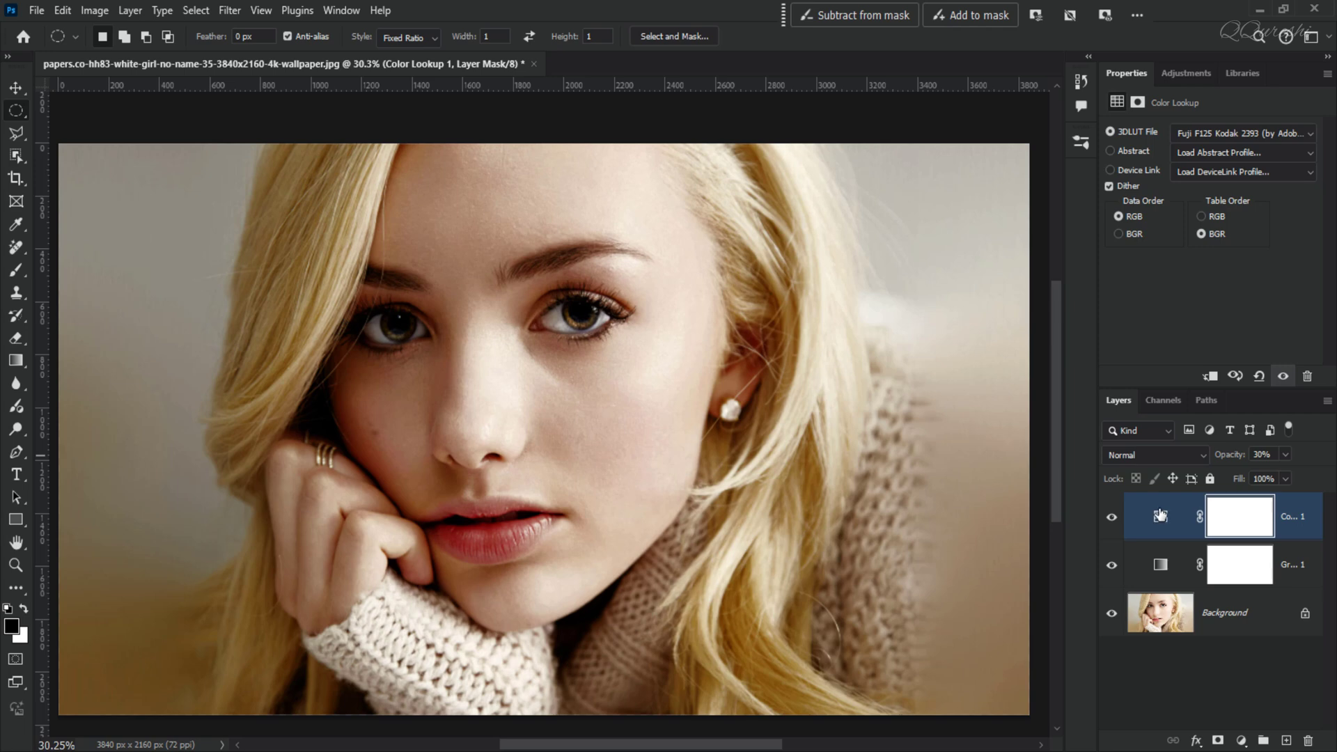
left_click(1119, 450)
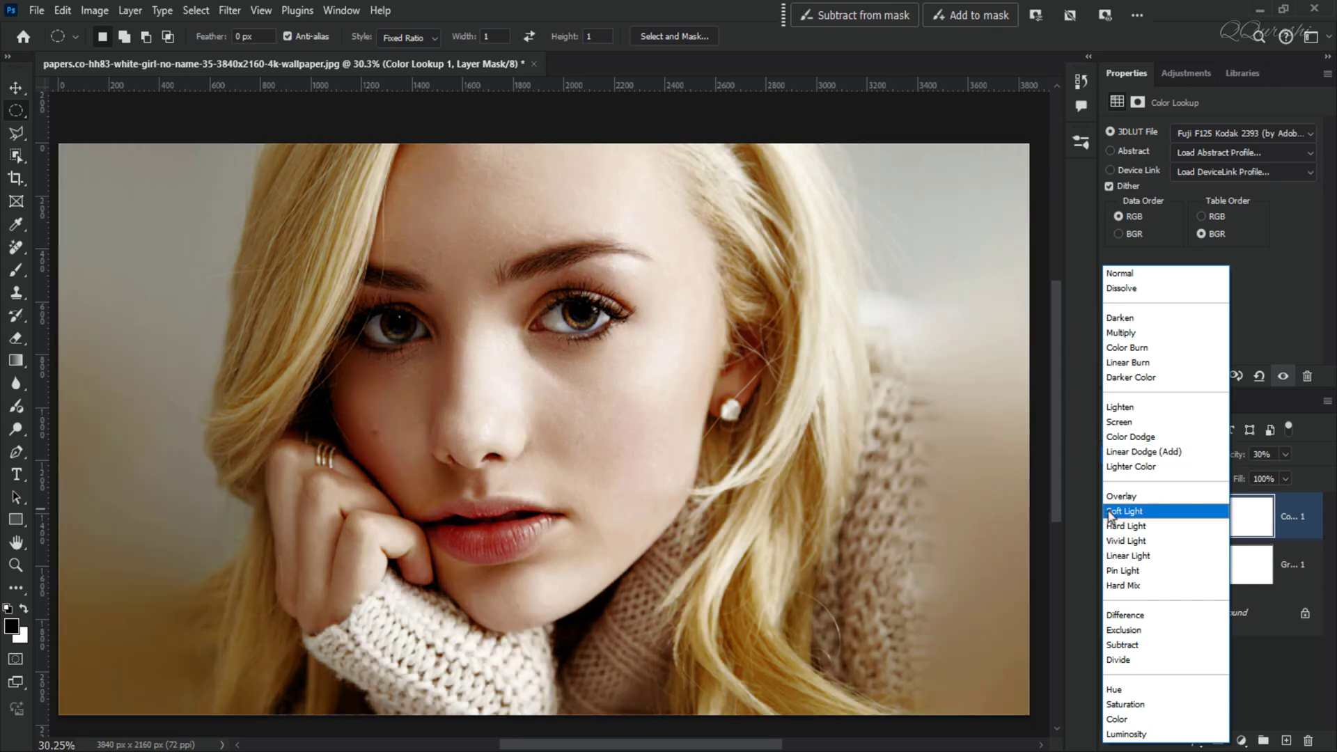
left_click(1110, 515)
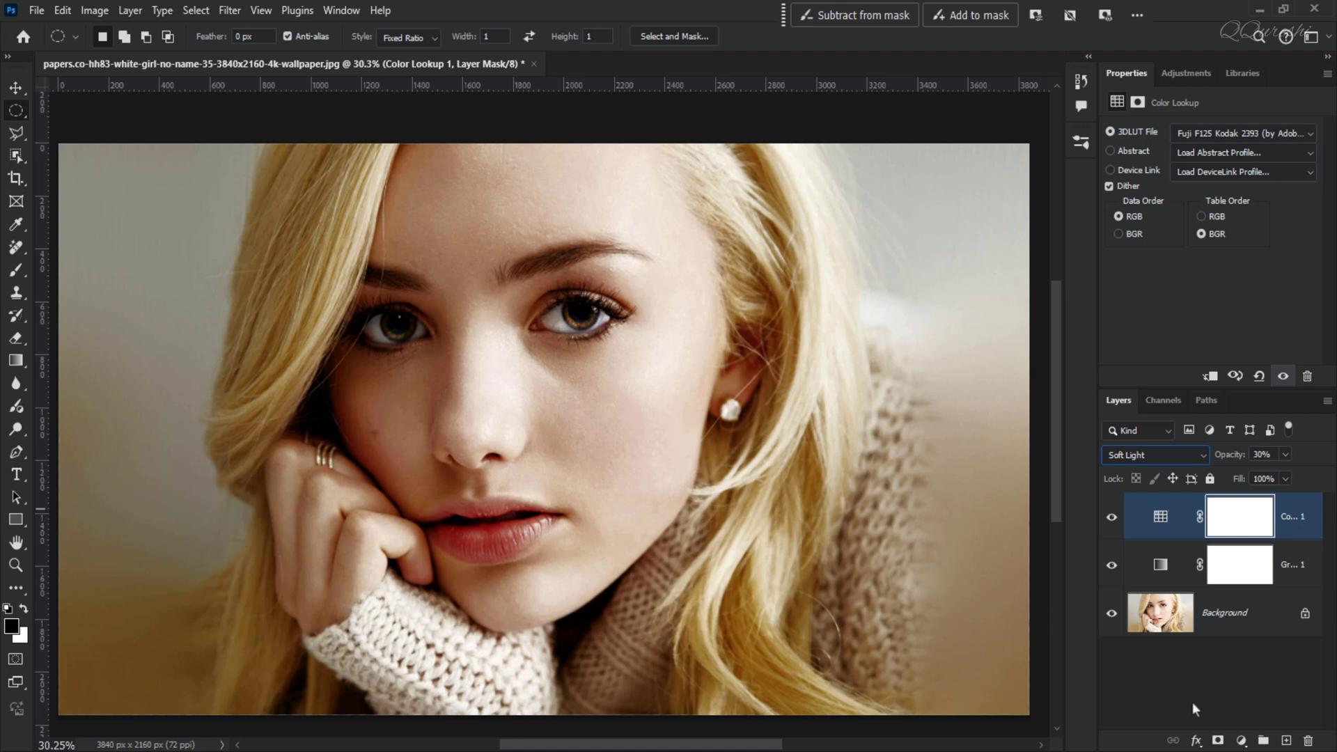
Step: Add a Levels adjustment layer above the Color Lookup layer
left_click(1173, 691)
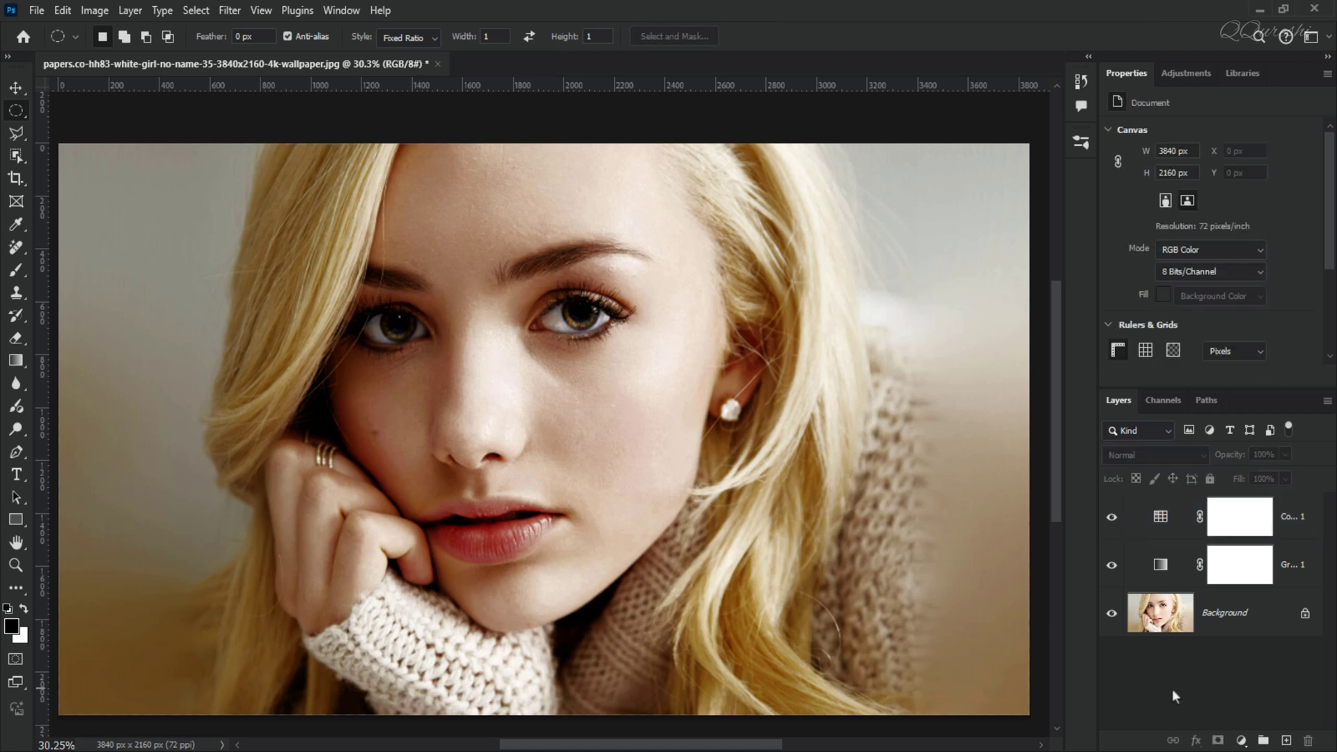
left_click(1238, 742)
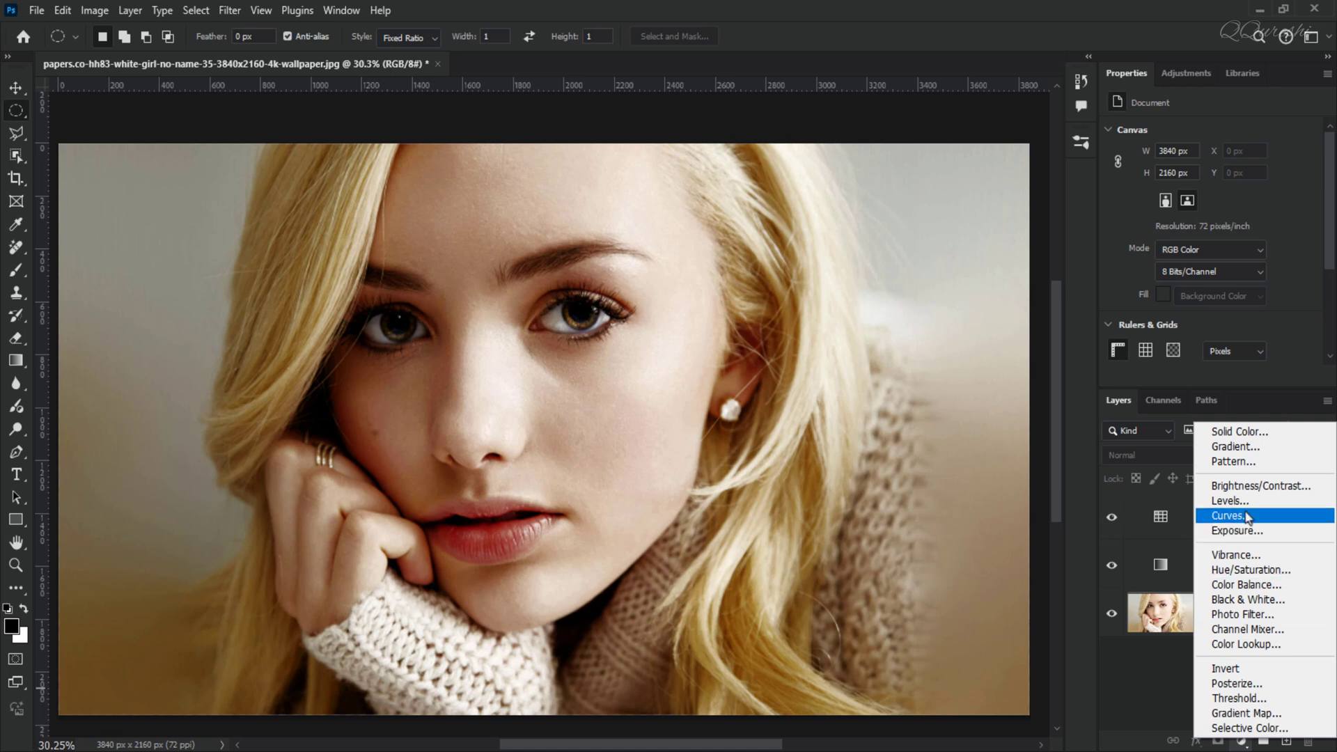
left_click(1230, 501)
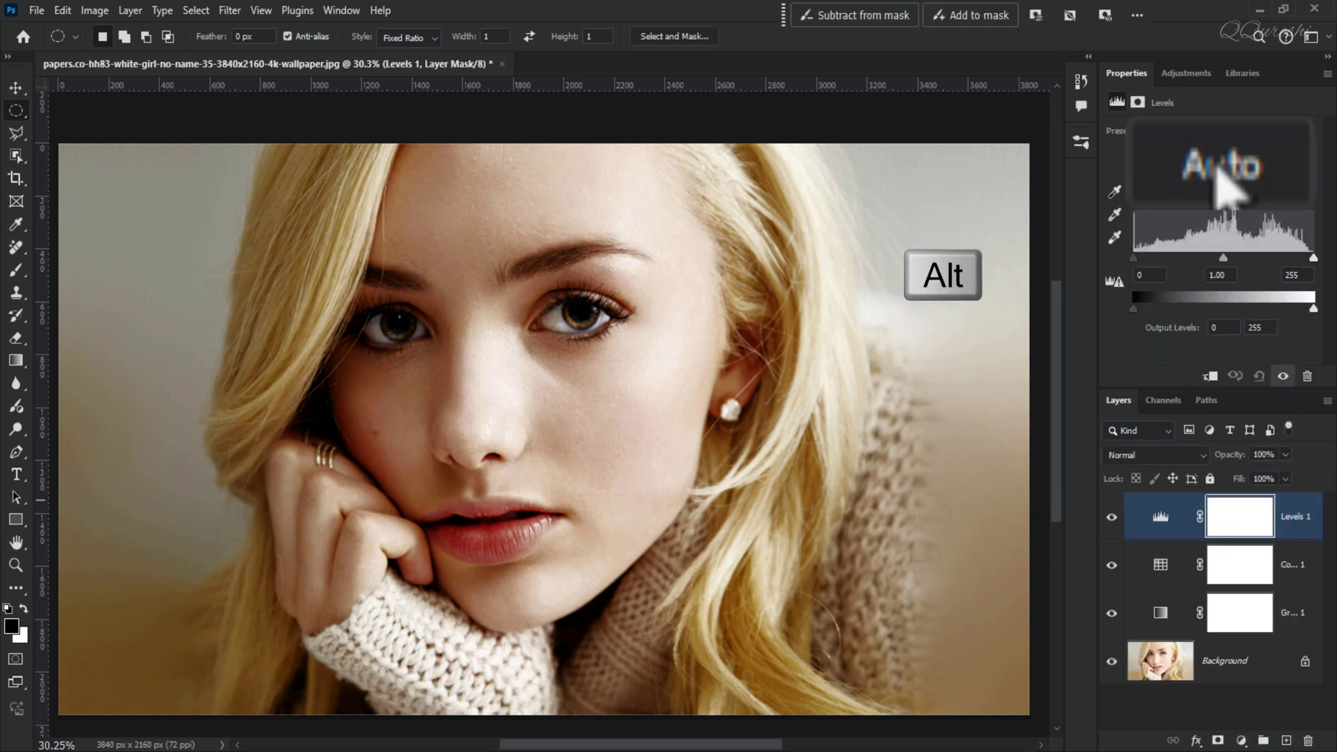
Step: Set the Levels auto correction to Enhance Per Channel Contrast with Snap Neutral Midtones enabled
left_click(1294, 162)
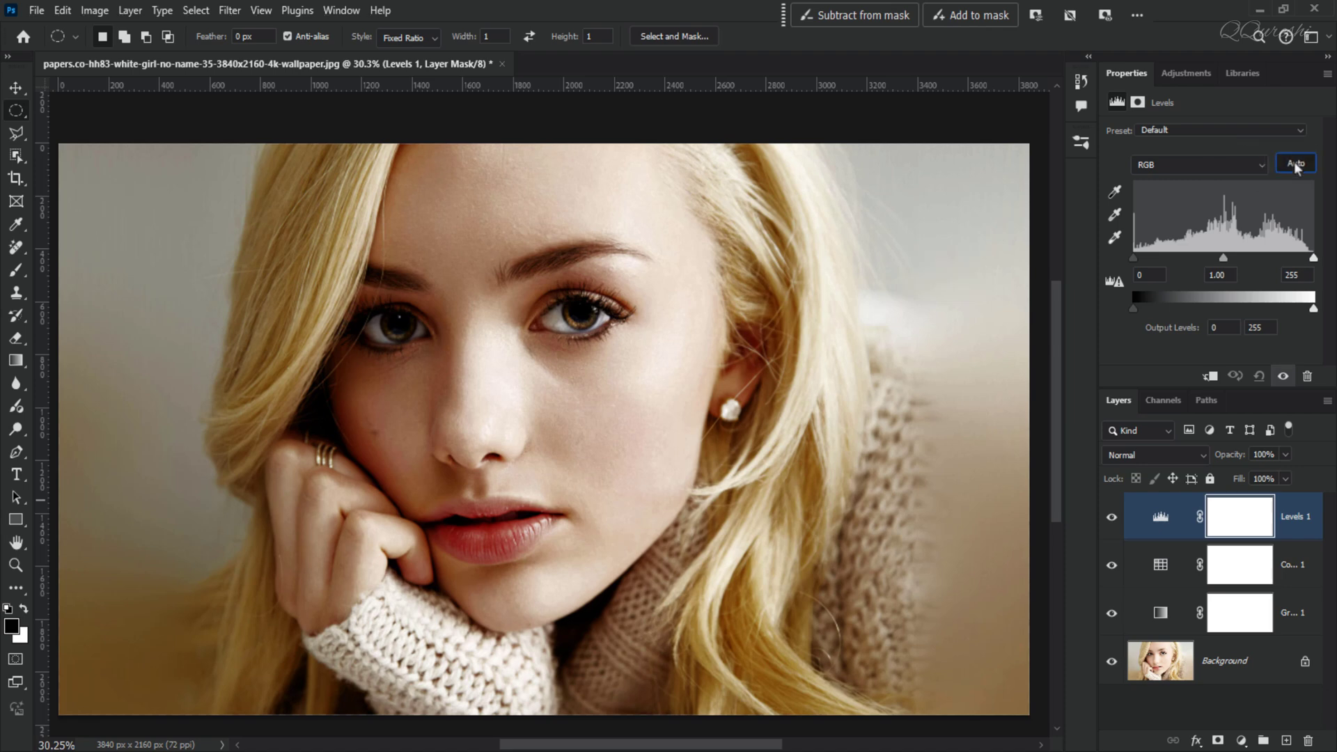
left_click(1294, 162, "alt")
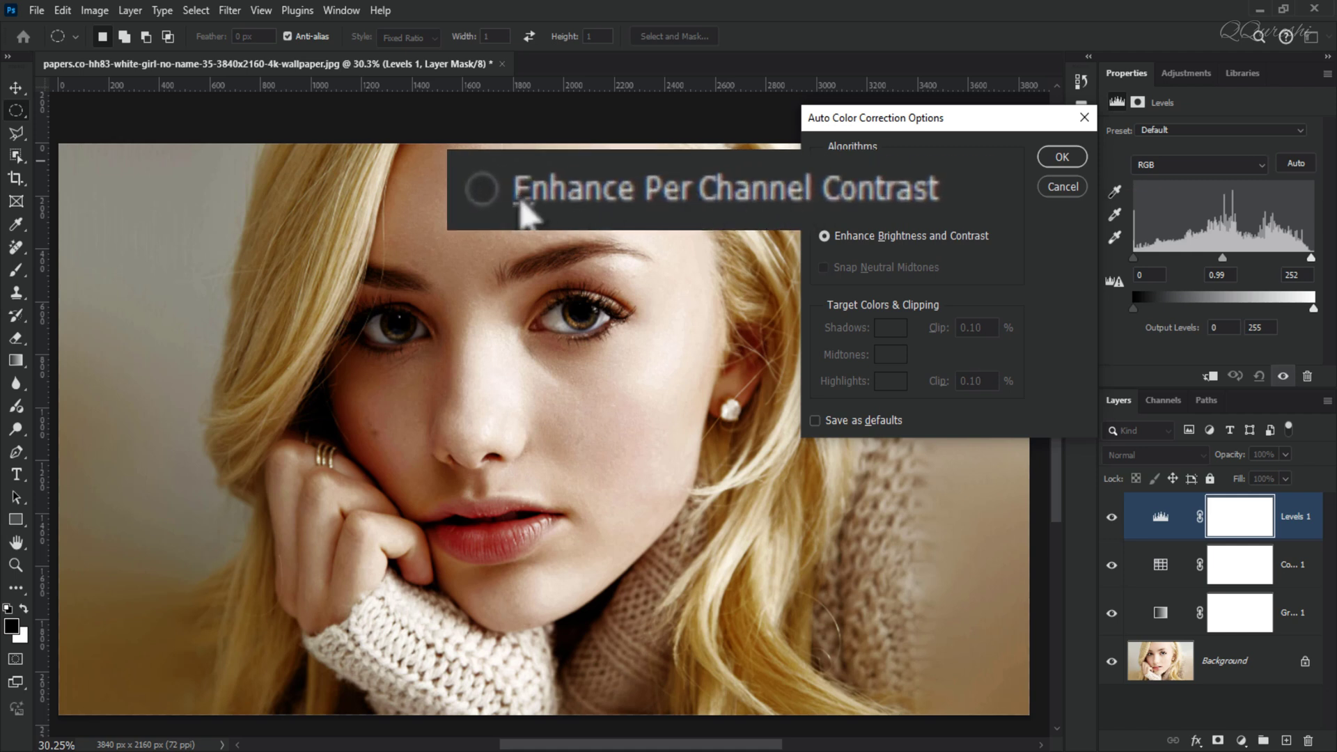
left_click(825, 189)
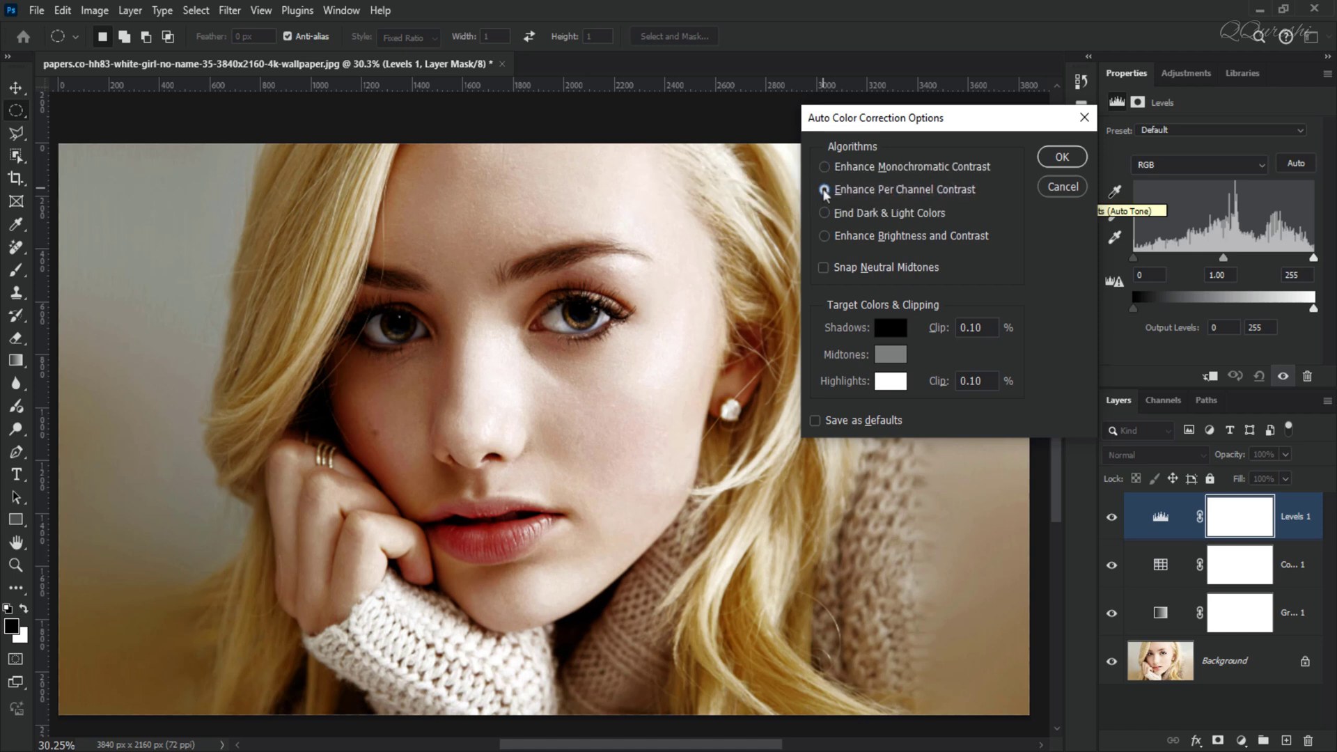
left_click(823, 268)
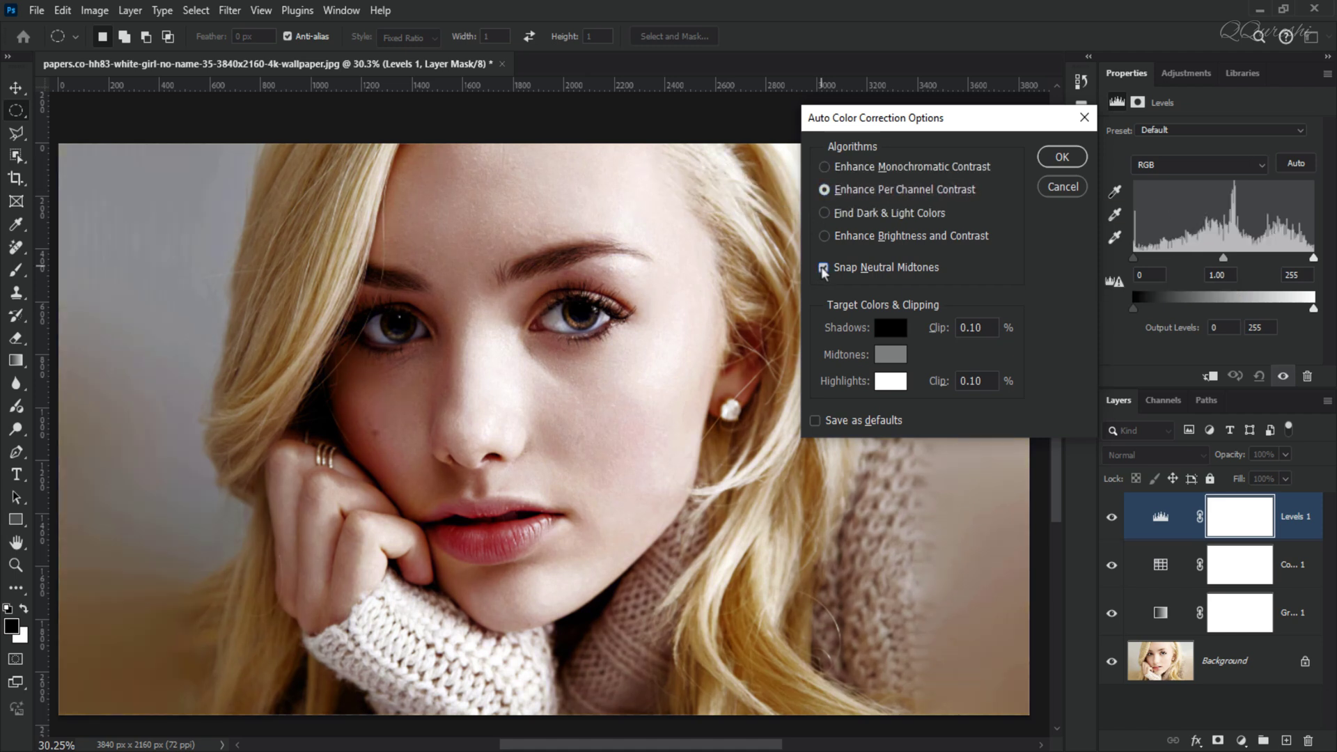
left_click(1060, 158)
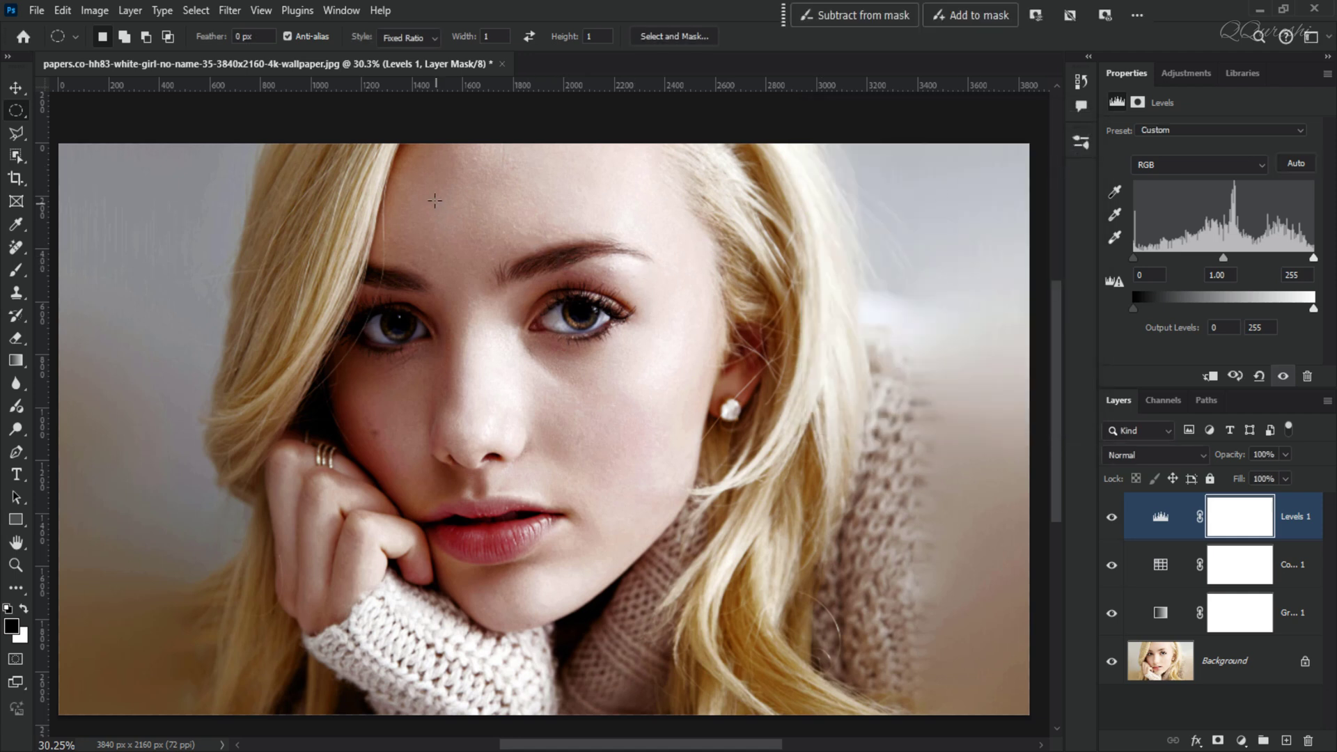
Step: Compare the portrait with and without the Levels layer, and against the Background layer alone
left_click(1113, 518)
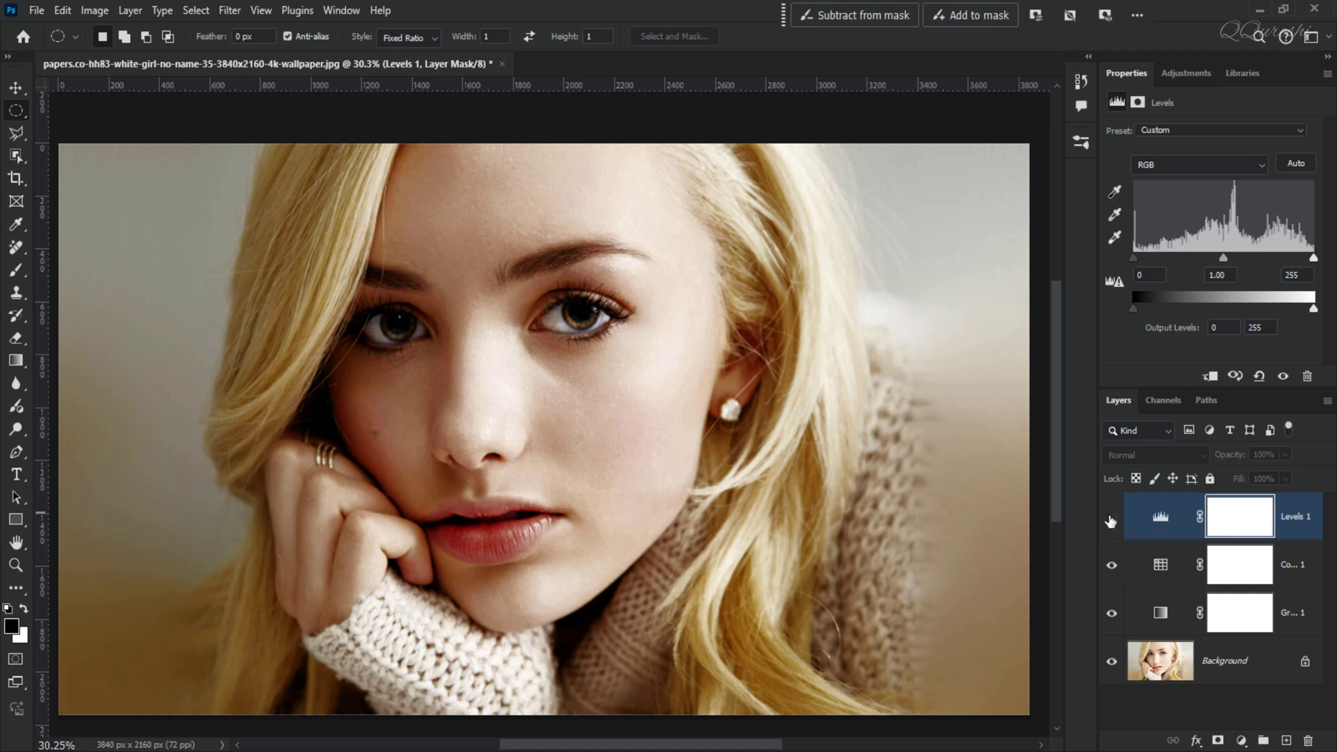
left_click(1111, 520)
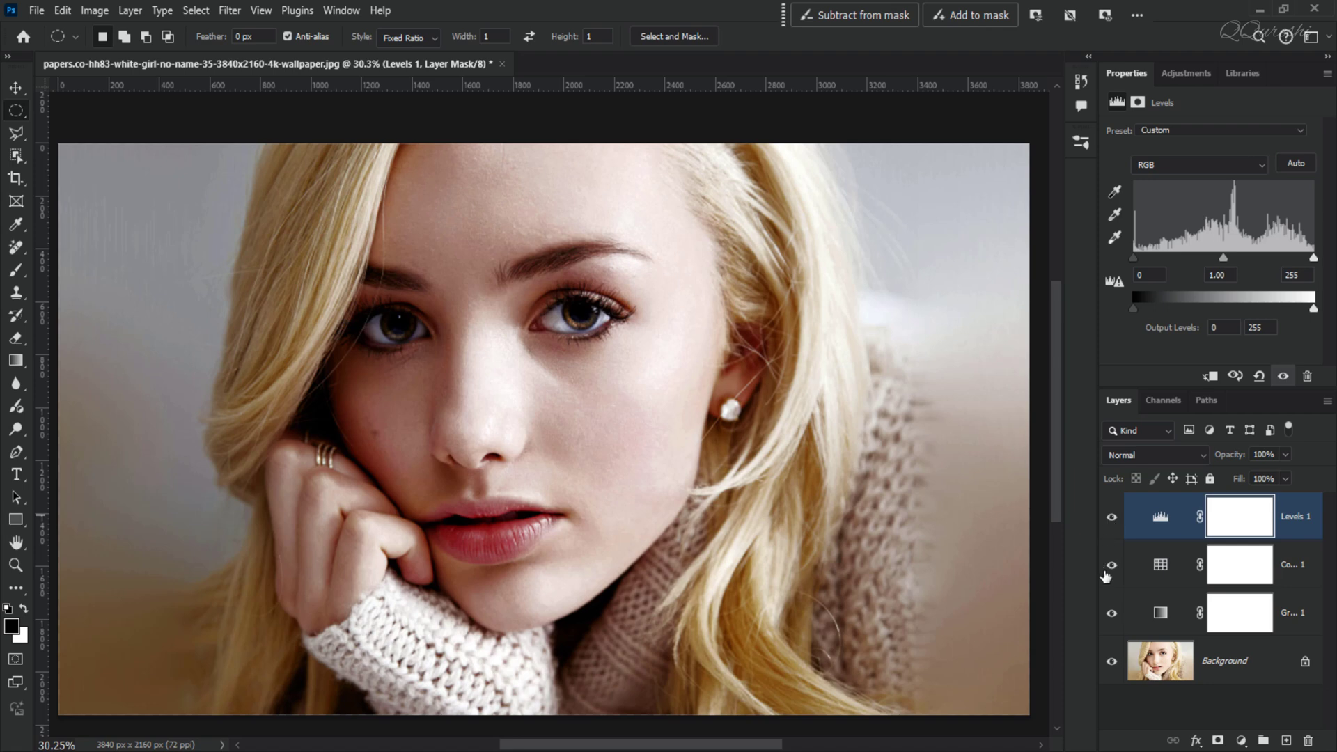
left_click(1112, 663, "alt")
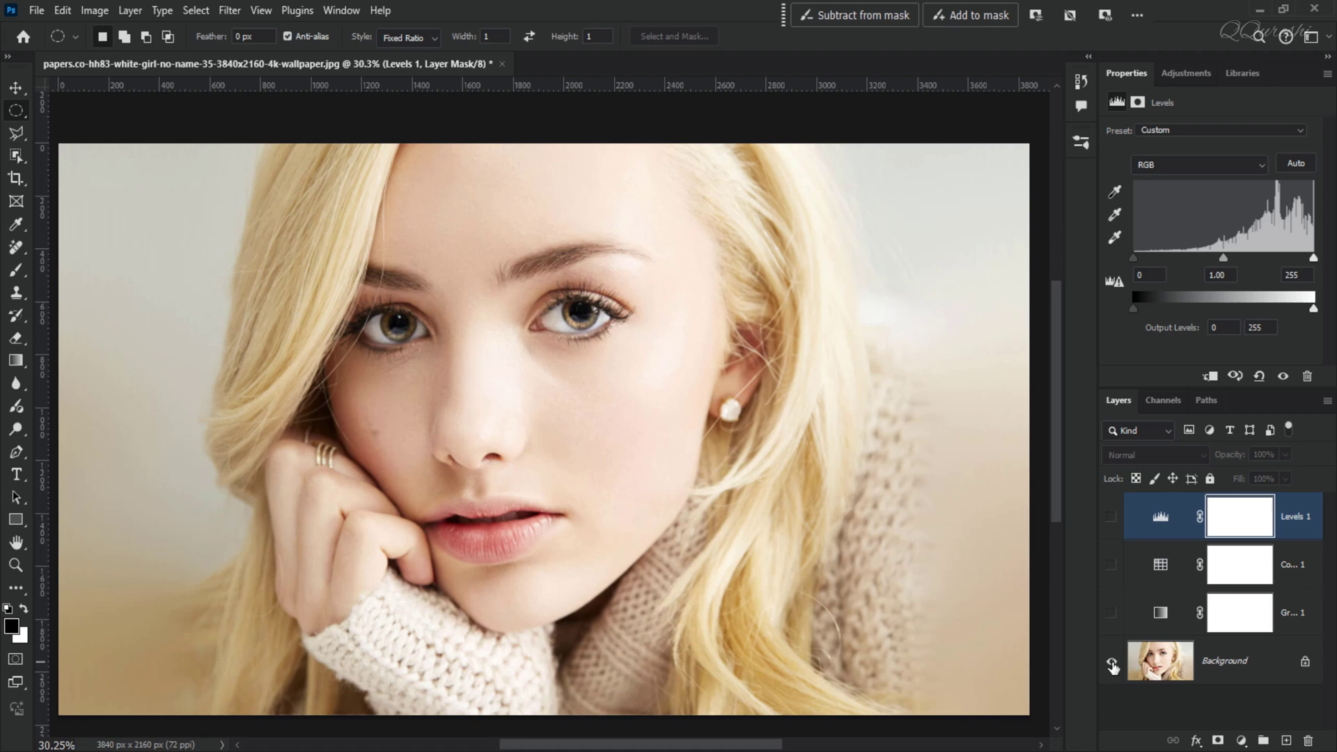
left_click(1112, 663, "alt")
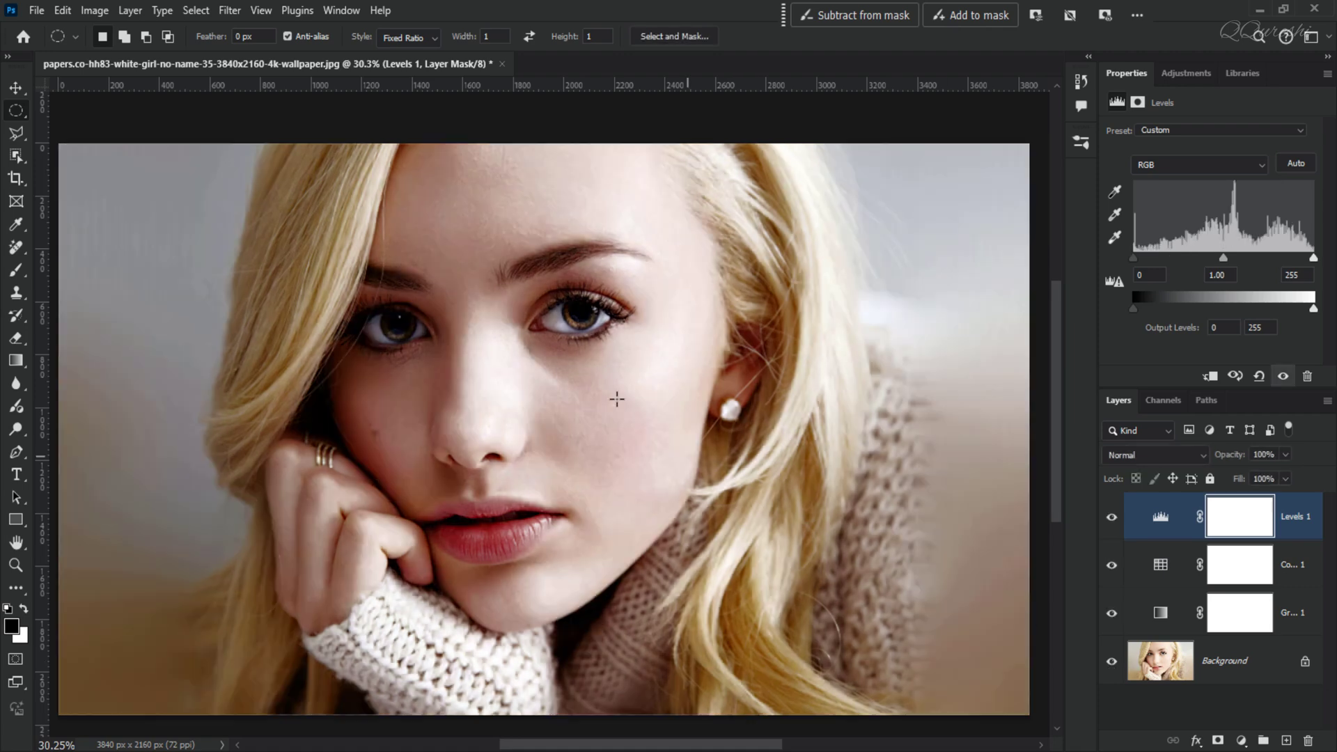
Step: Inspect the eyes up close on the original image, restoring the Gradient Map, Color Lookup and Levels layers one by one
scroll(568, 319, "up", 5)
scroll(569, 319, "up", 2)
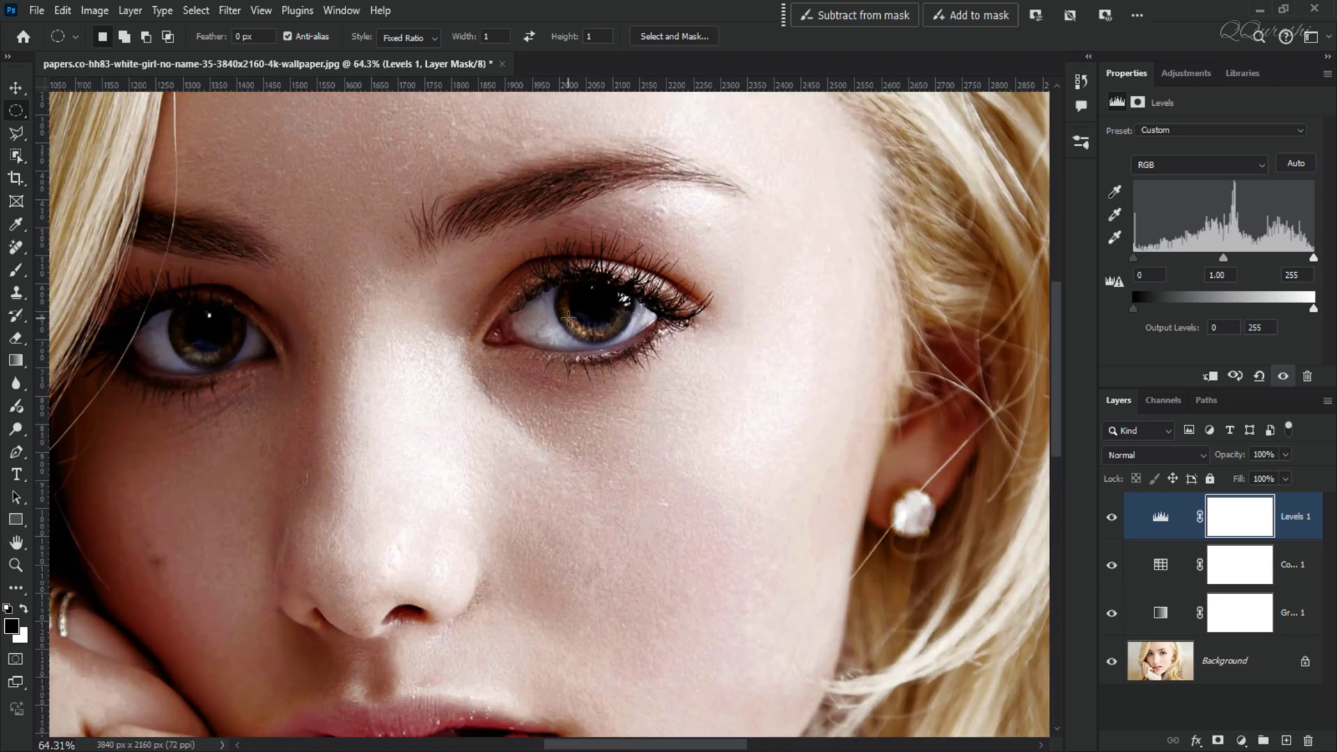
left_click(1112, 663, "alt")
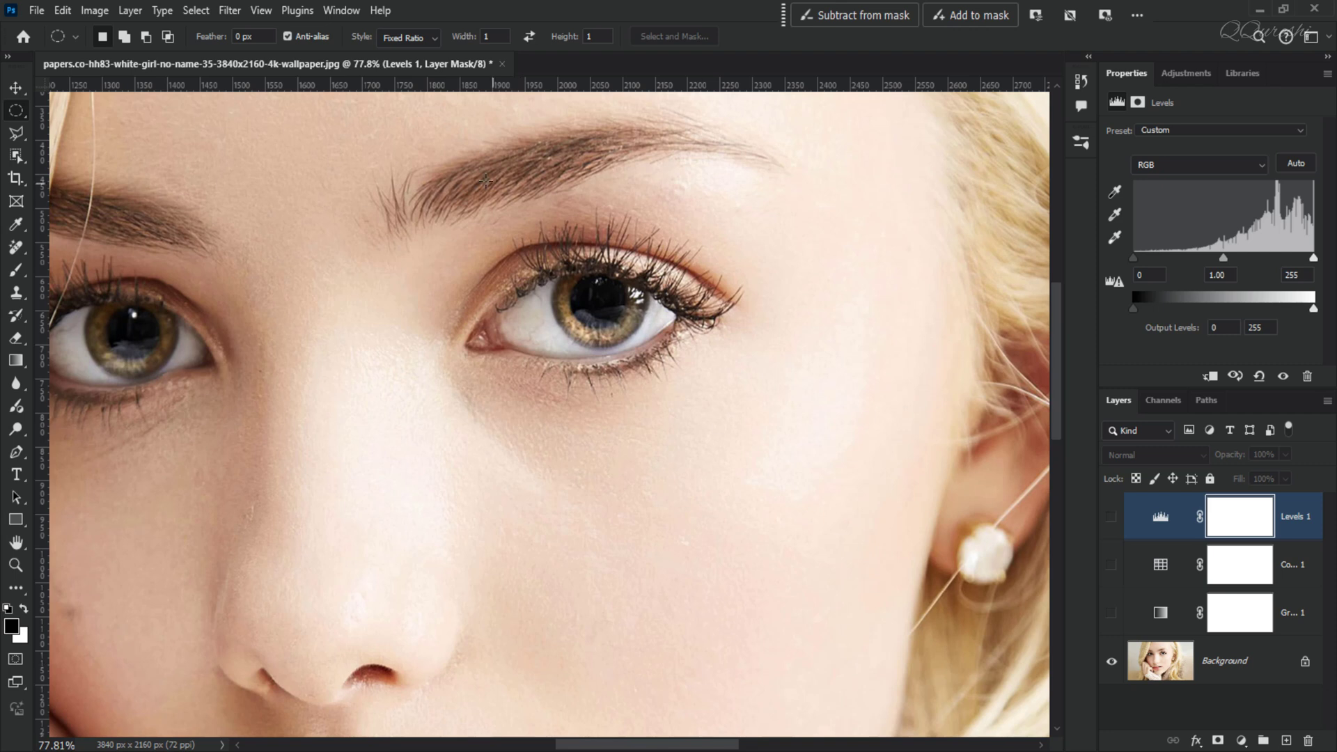
left_click_drag(644, 228, 737, 320)
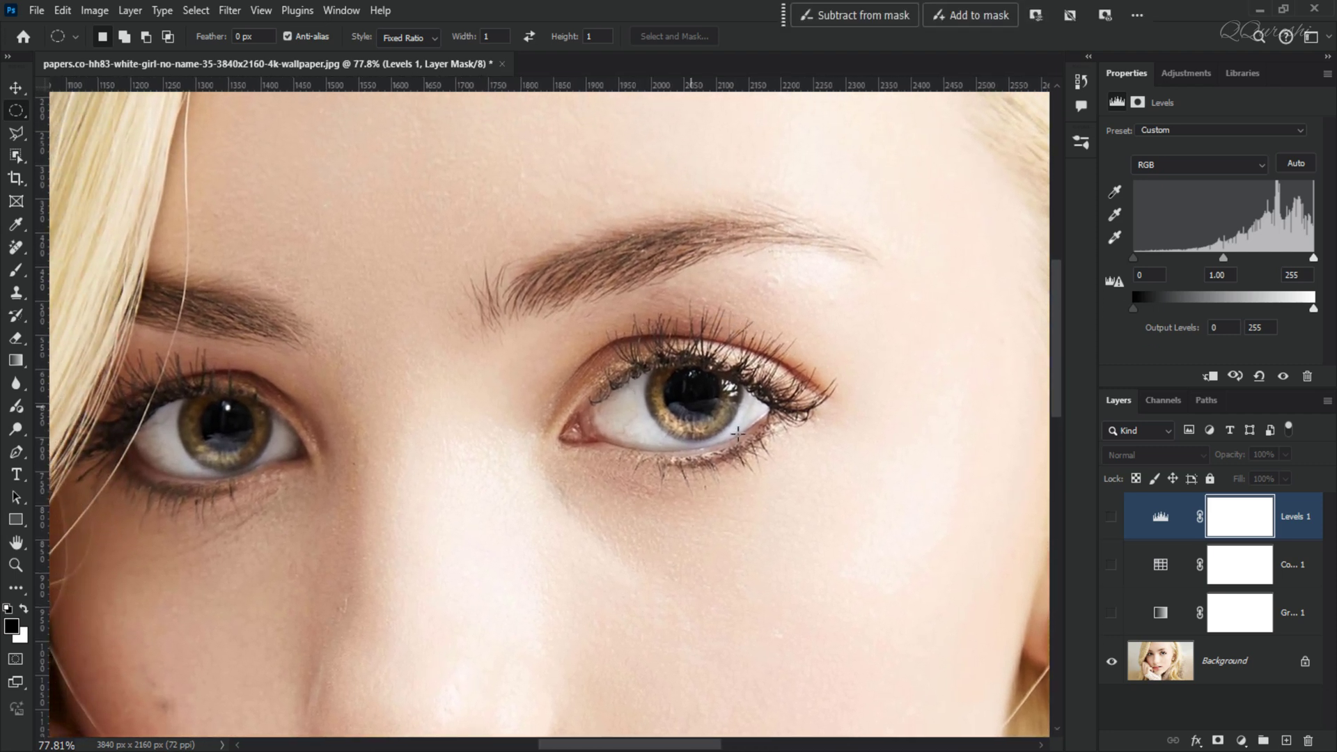
left_click(1112, 614)
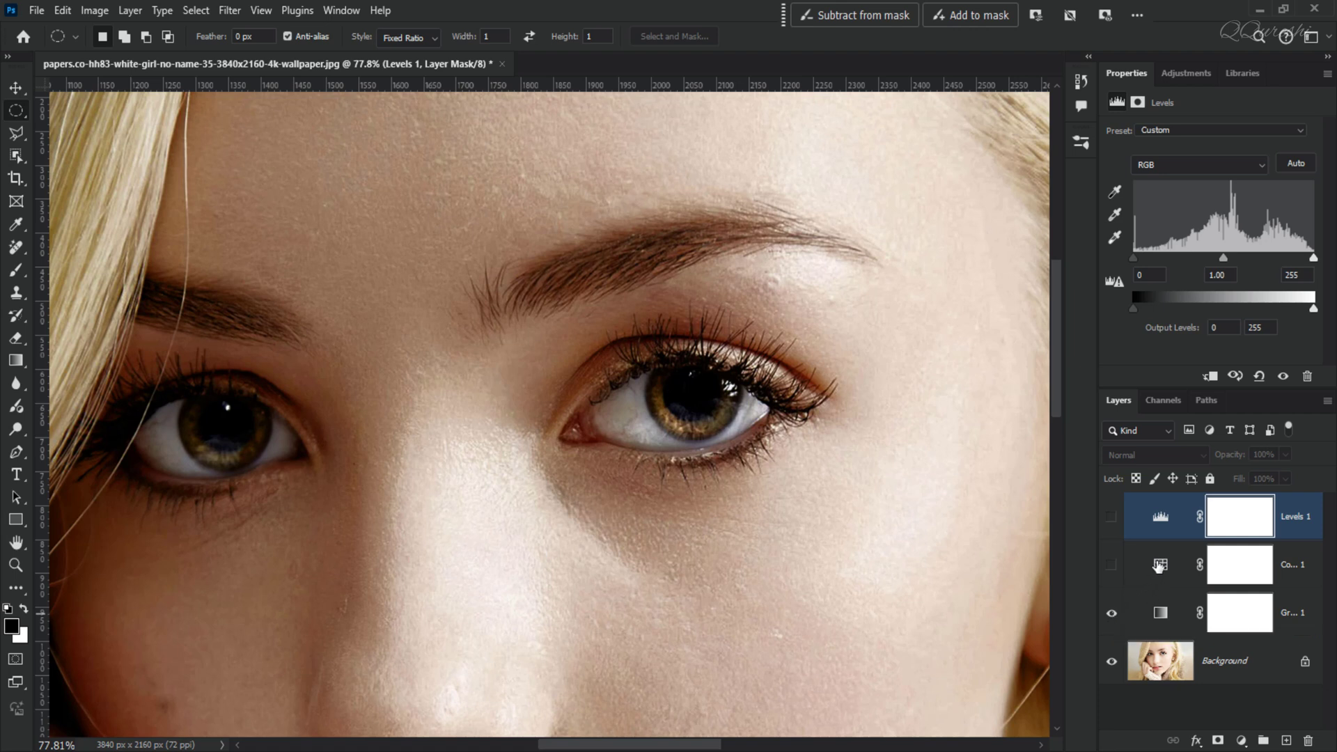
left_click(1113, 568)
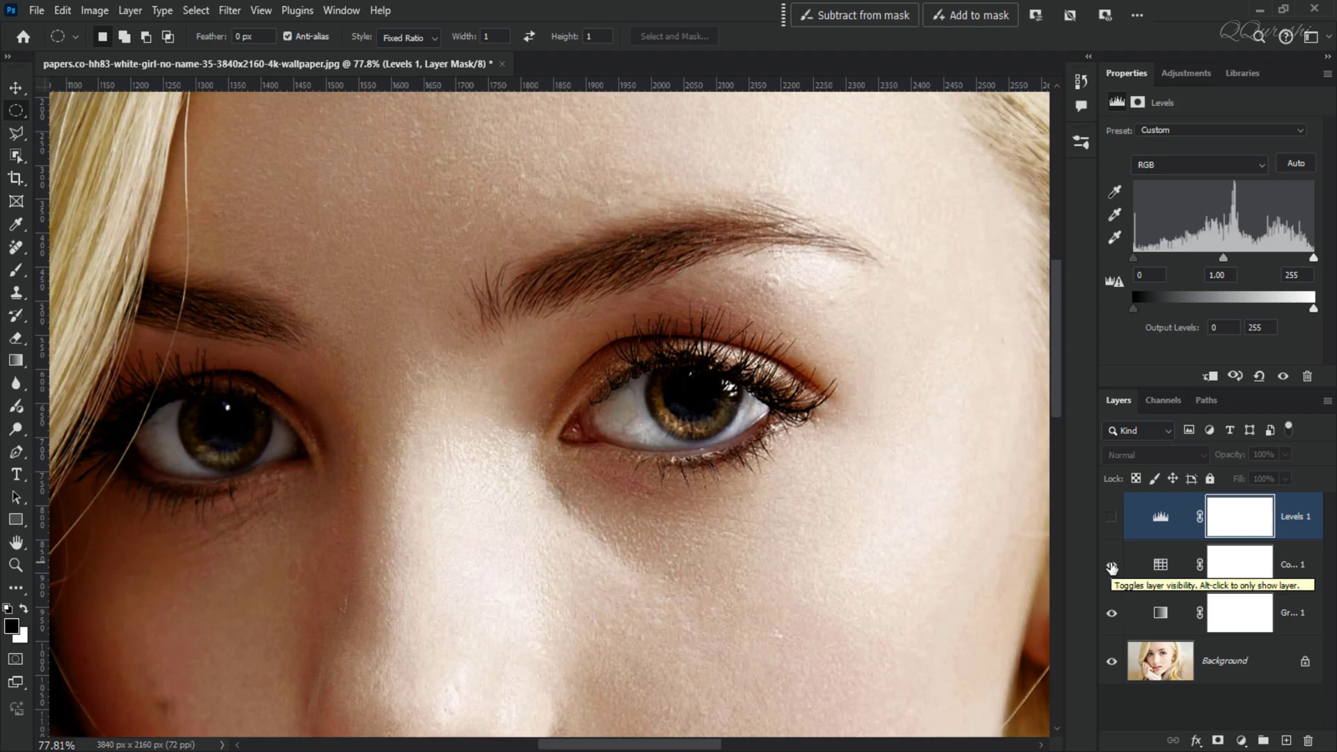
left_click(1112, 519)
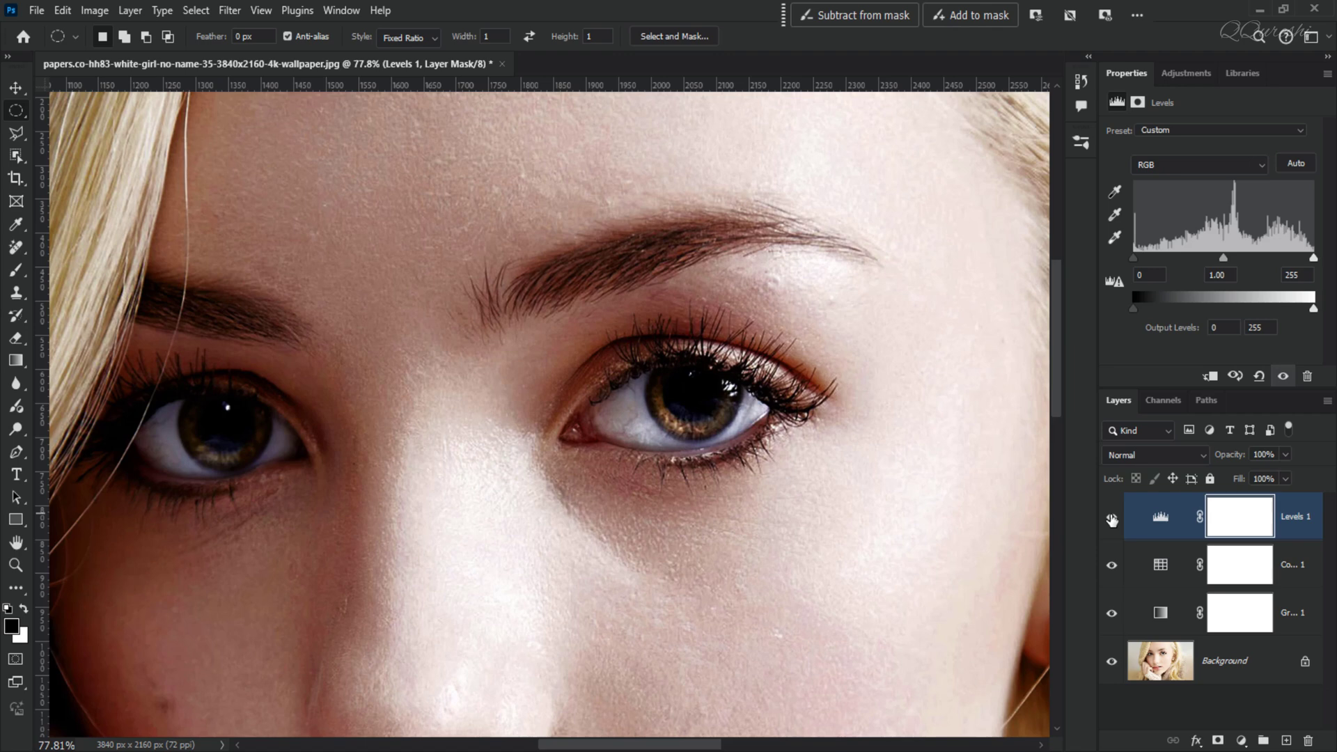
Step: Compare the whole portrait with all adjustment layers hidden and shown
key("ctrl+0")
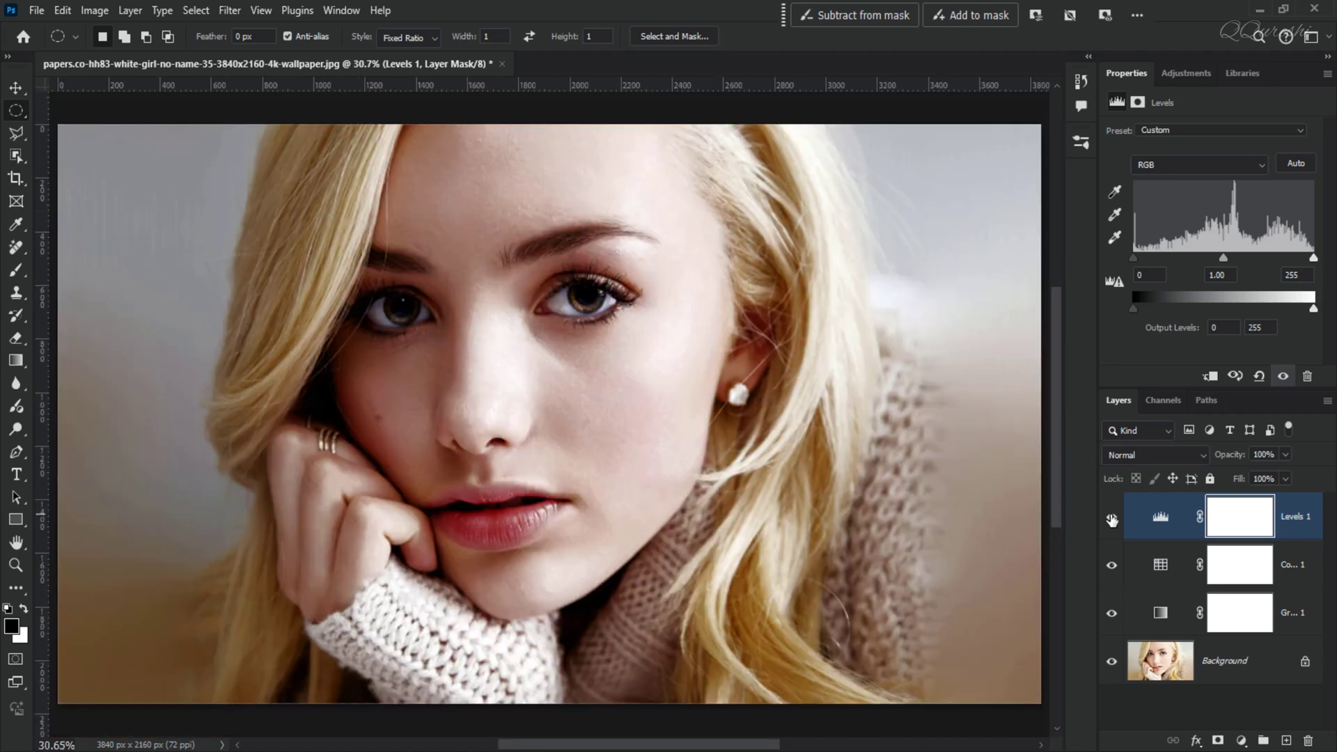
left_click(1112, 661, "alt")
left_click(1113, 662, "alt")
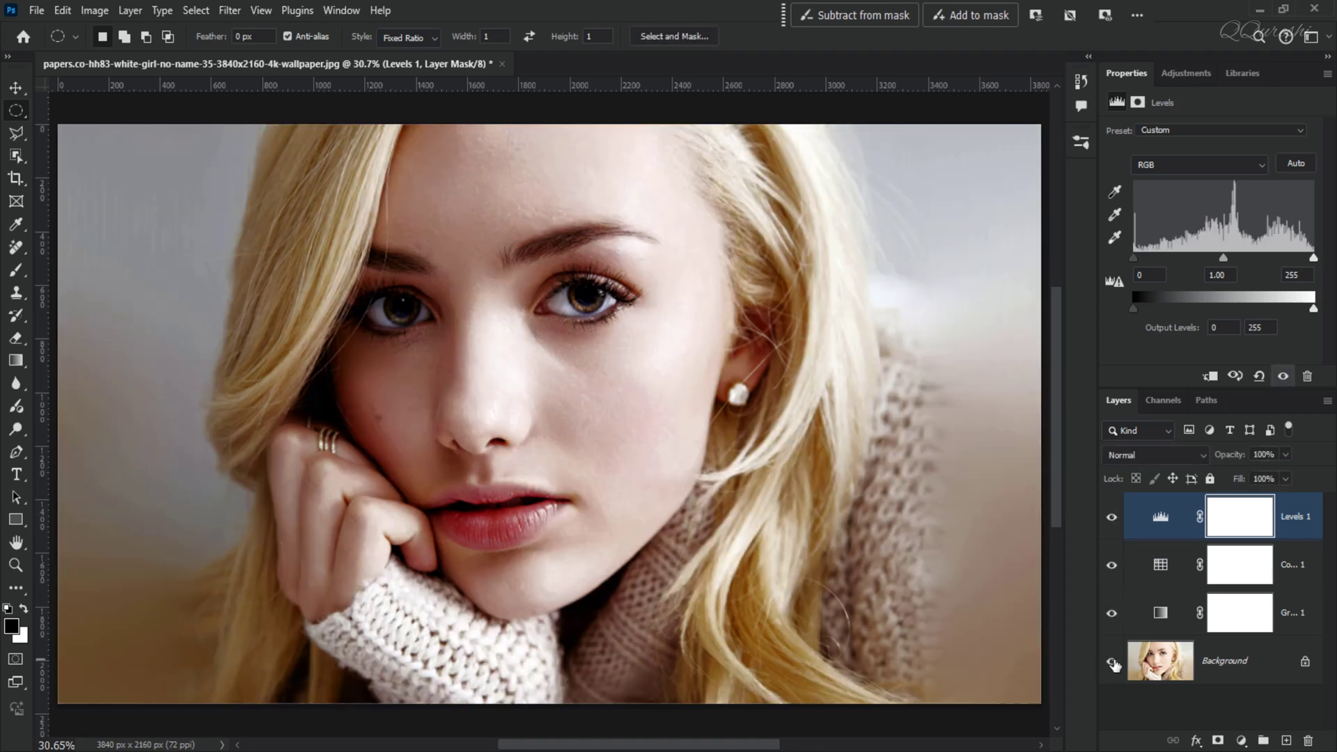